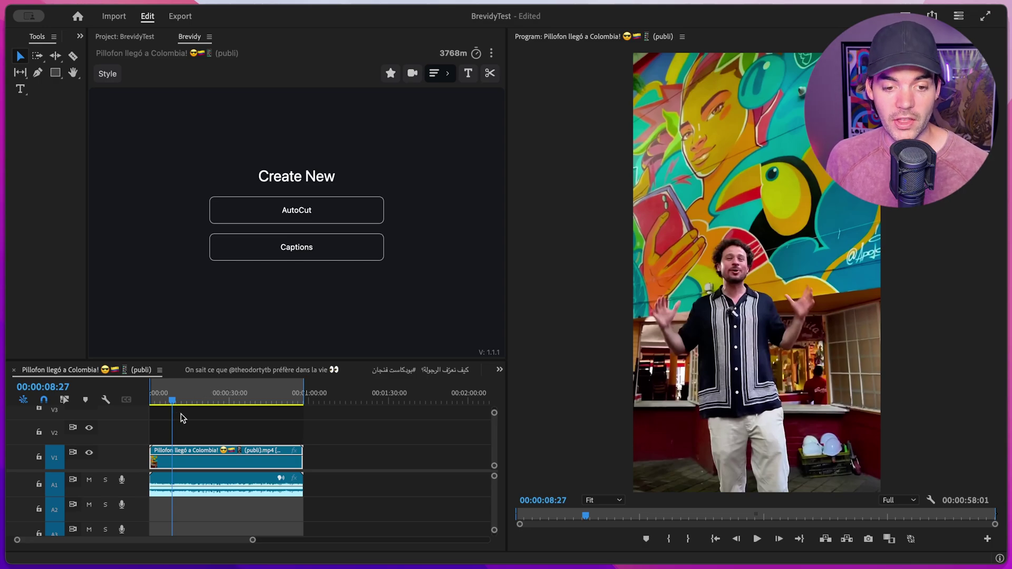
- Start creating captions and choose the BG Follow style from the Trending caption styles
{"action": "left_click", "coordinate": [252, 254]}
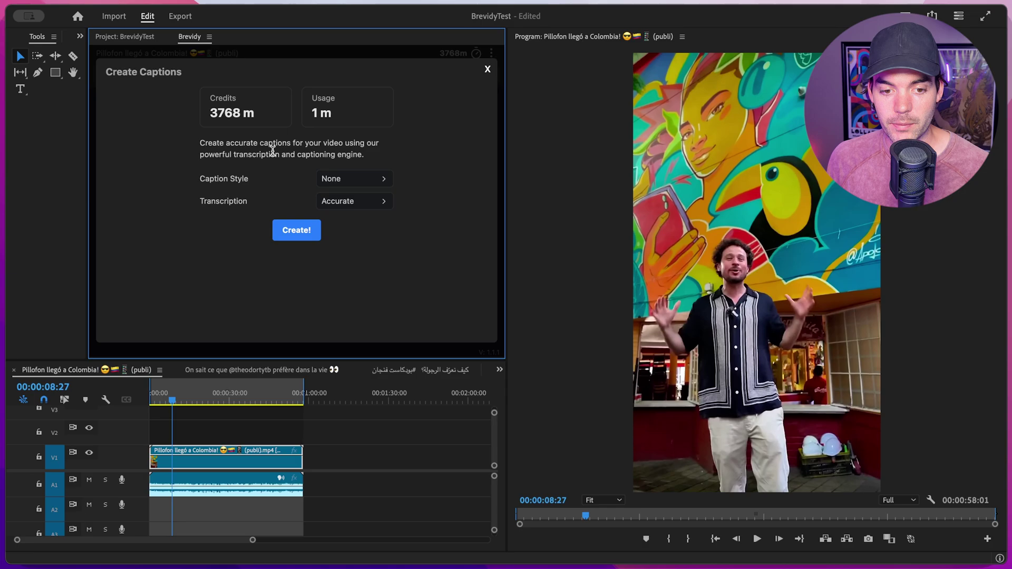
{"action": "left_click", "coordinate": [343, 179]}
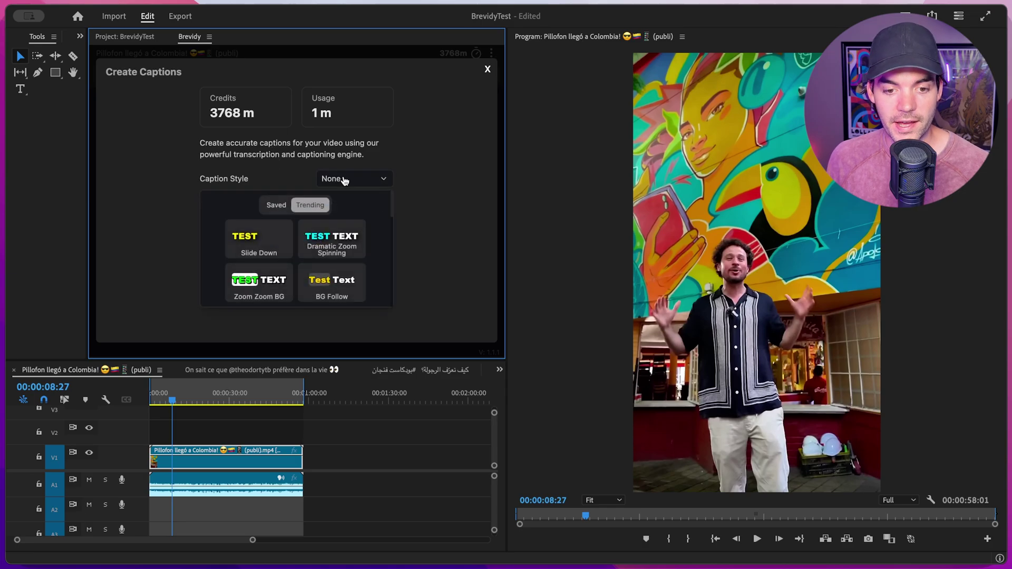
{"action": "left_click", "coordinate": [282, 207]}
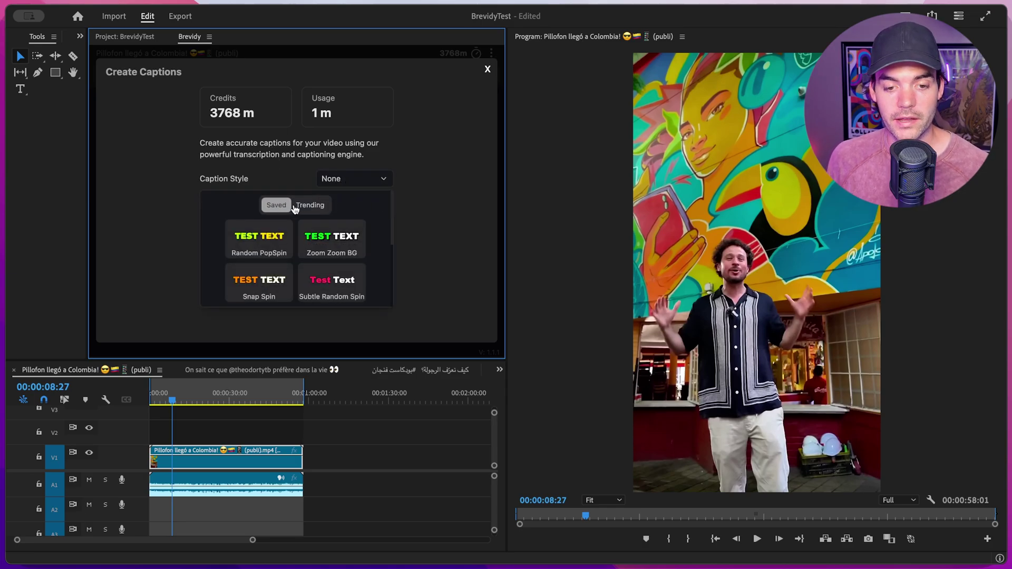
{"action": "left_click", "coordinate": [306, 206]}
{"action": "scroll", "coordinate": [350, 221], "scroll_direction": "down", "scroll_amount": 2}
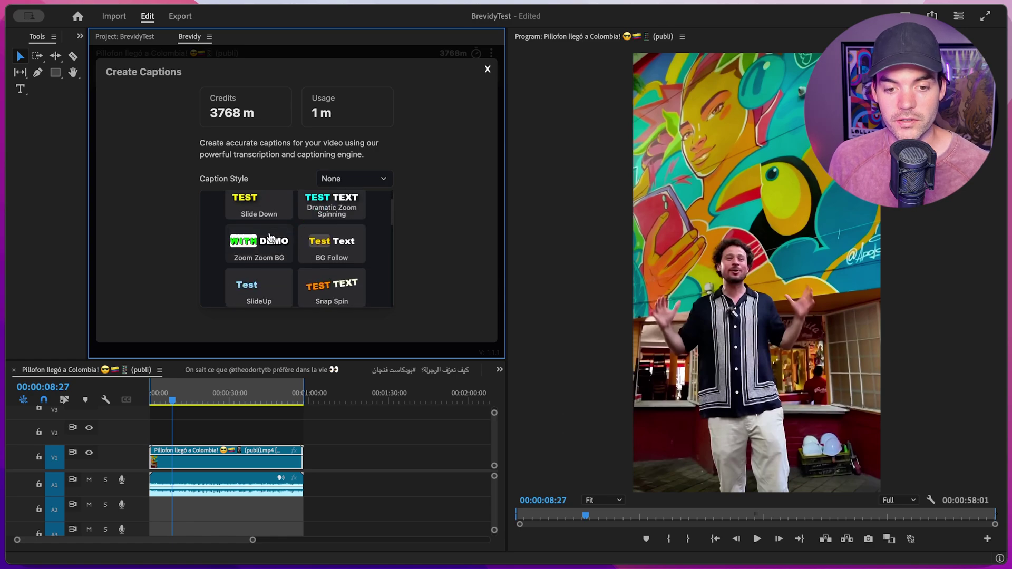
{"action": "scroll", "coordinate": [335, 244], "scroll_direction": "down", "scroll_amount": 1}
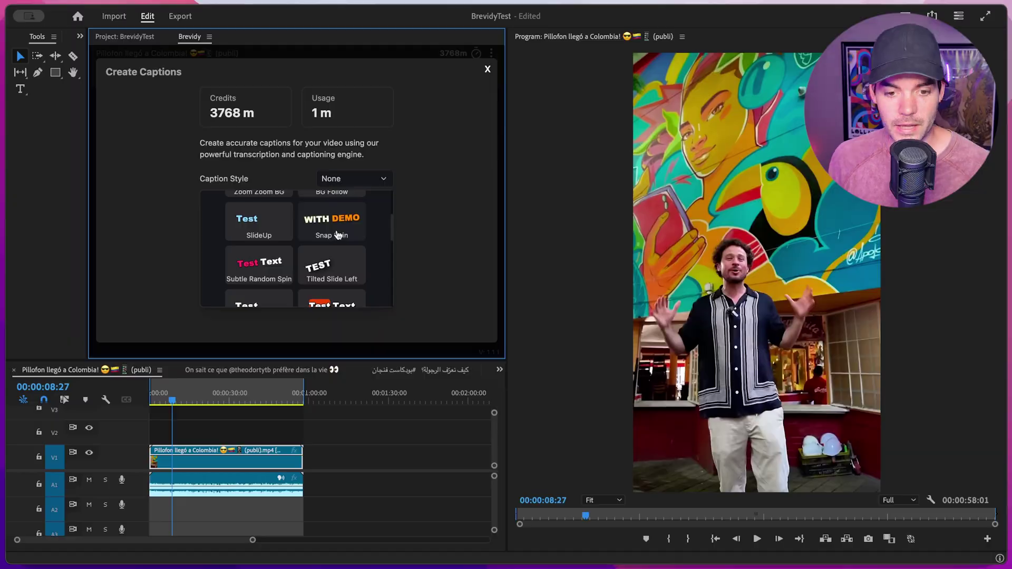
{"action": "scroll", "coordinate": [333, 240], "scroll_direction": "up", "scroll_amount": 5}
{"action": "left_click", "coordinate": [333, 240]}
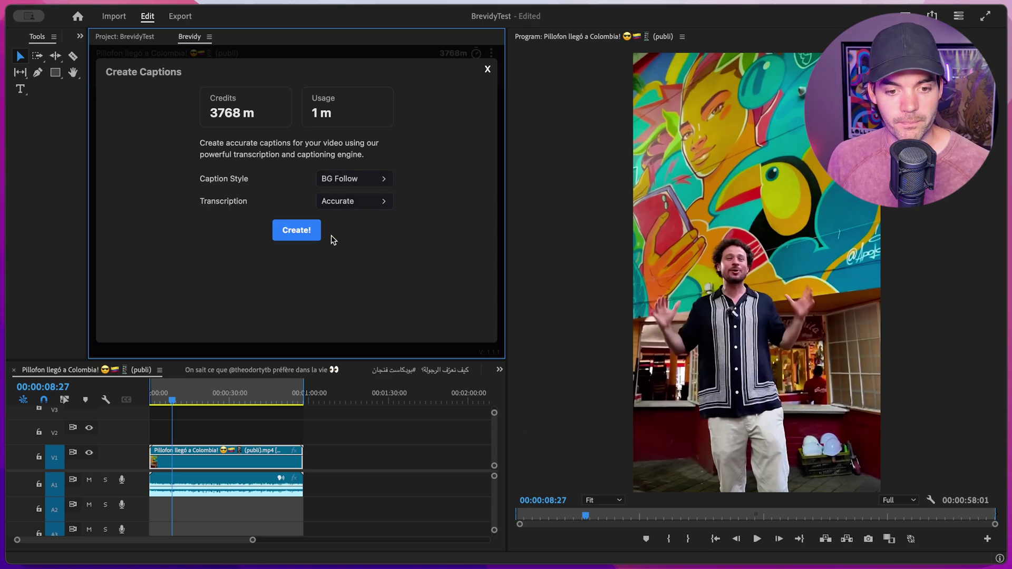
- Expand the transcription options, check the Model choices, and uncheck Auto Detect Language
{"action": "left_click", "coordinate": [374, 204]}
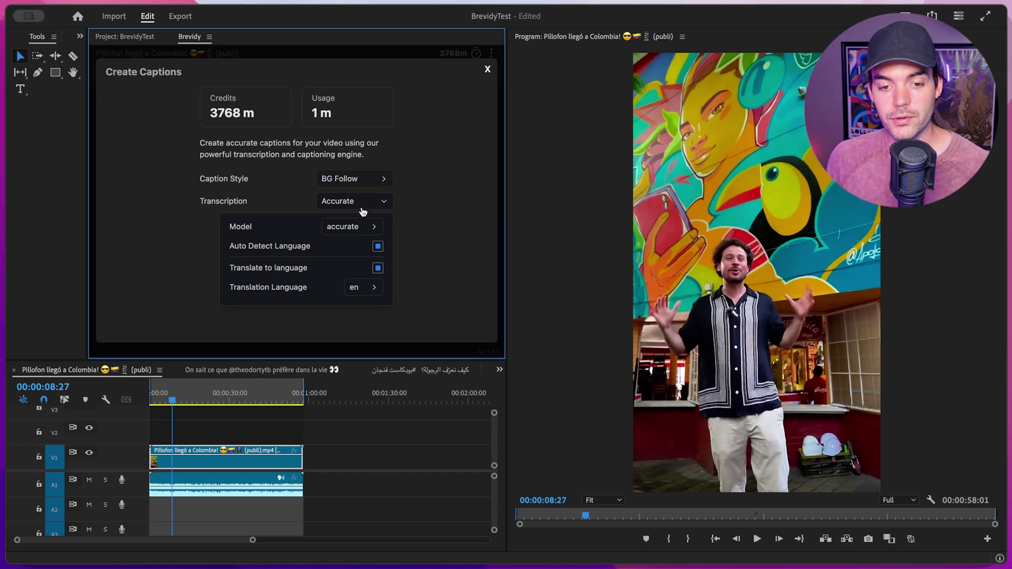
{"action": "left_click", "coordinate": [345, 230]}
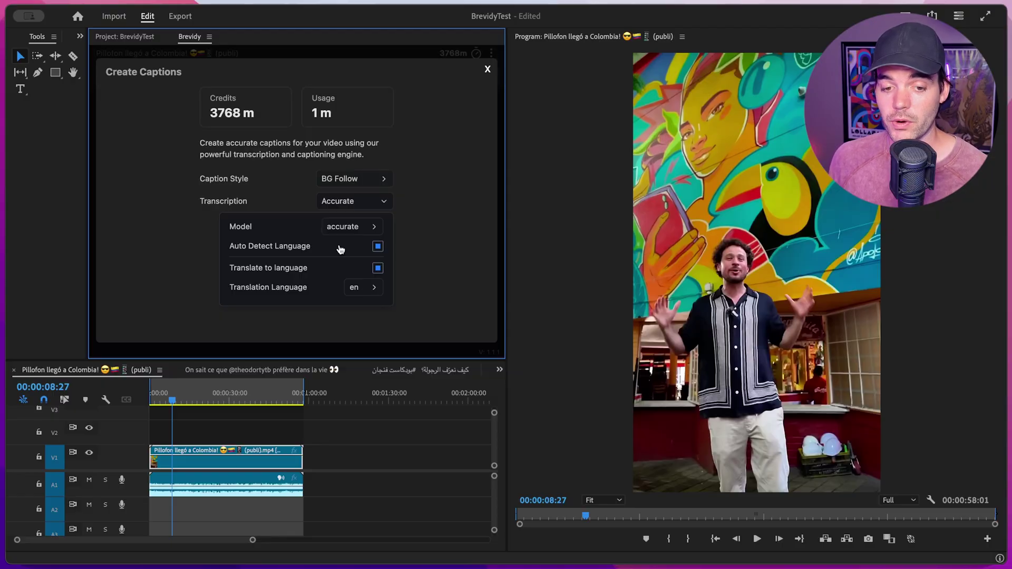
{"action": "left_click", "coordinate": [291, 248]}
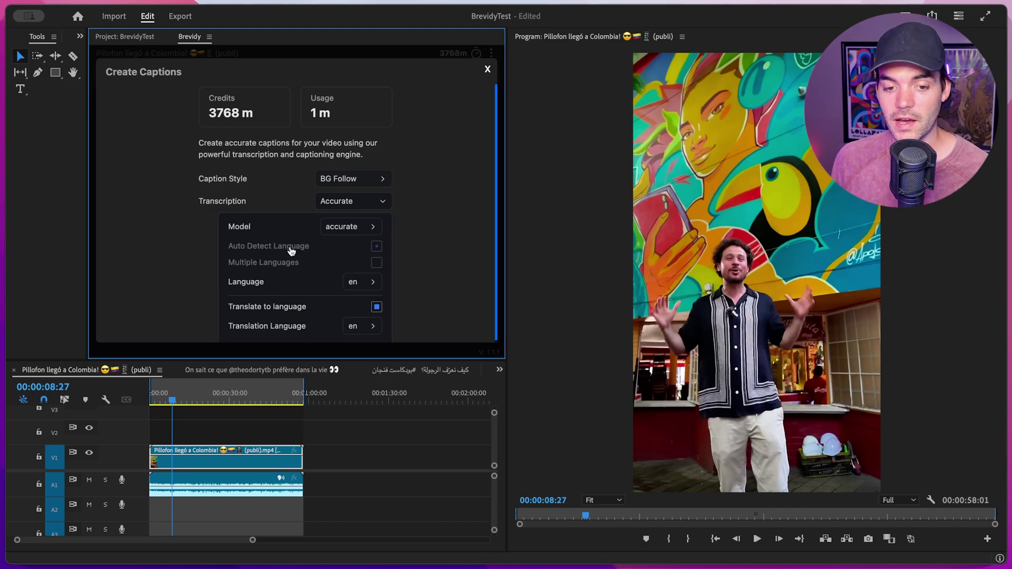
- Leave Multiple Languages off, re-enable Auto Detect Language, disable translation, and create the Spanish captions
{"action": "left_click", "coordinate": [315, 263]}
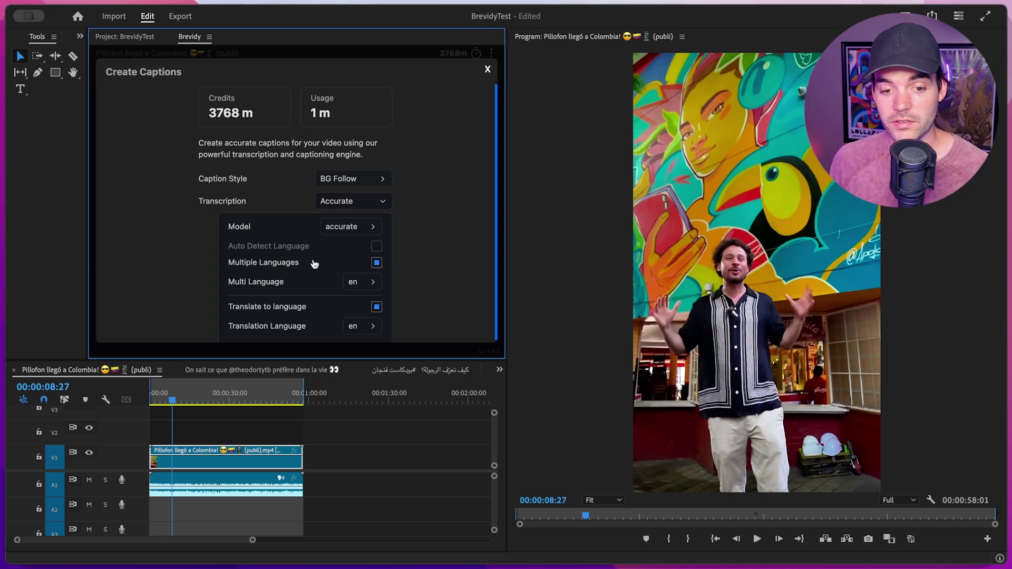
{"action": "left_click", "coordinate": [361, 284]}
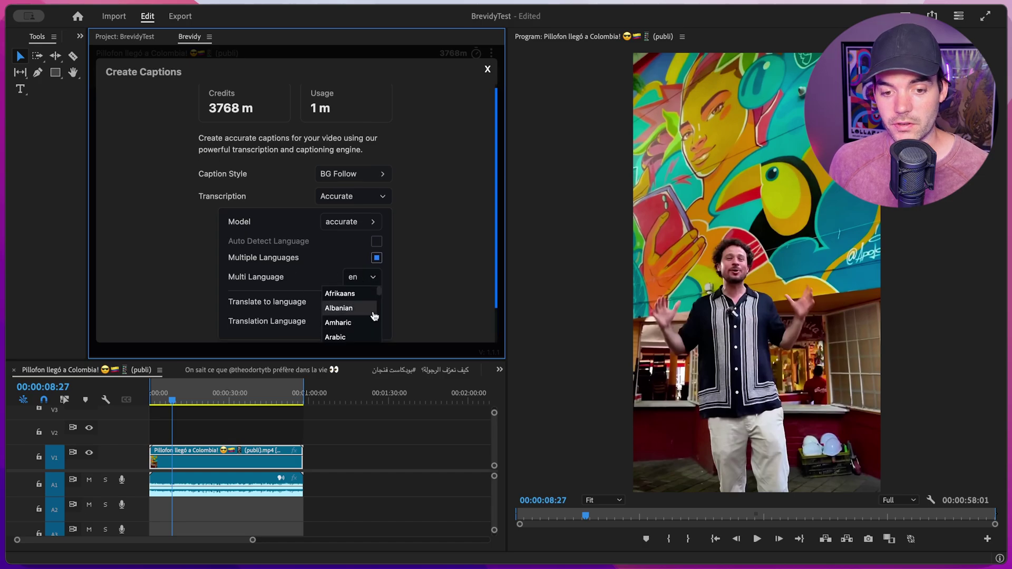
{"action": "left_click", "coordinate": [350, 261]}
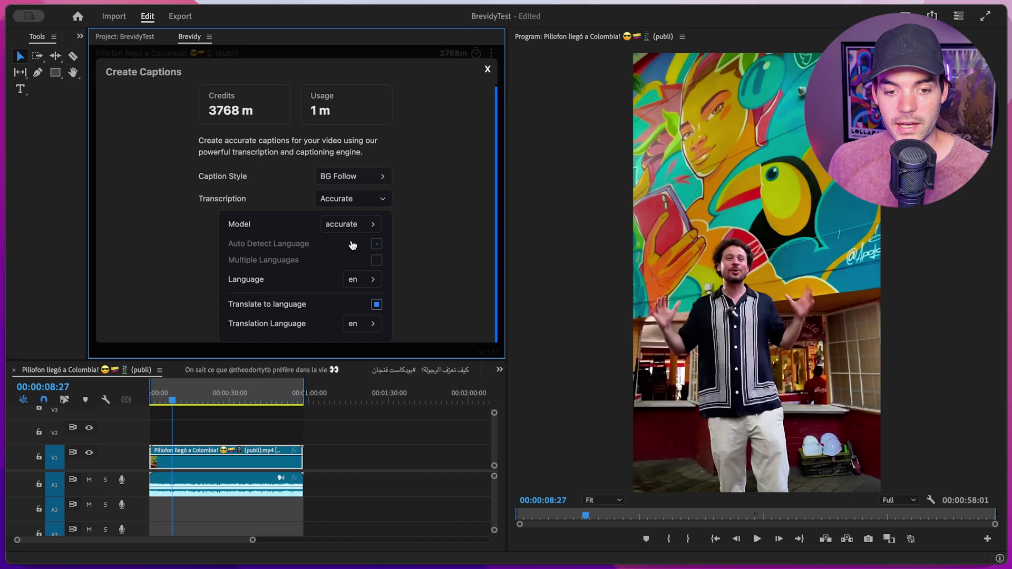
{"action": "left_click", "coordinate": [350, 248]}
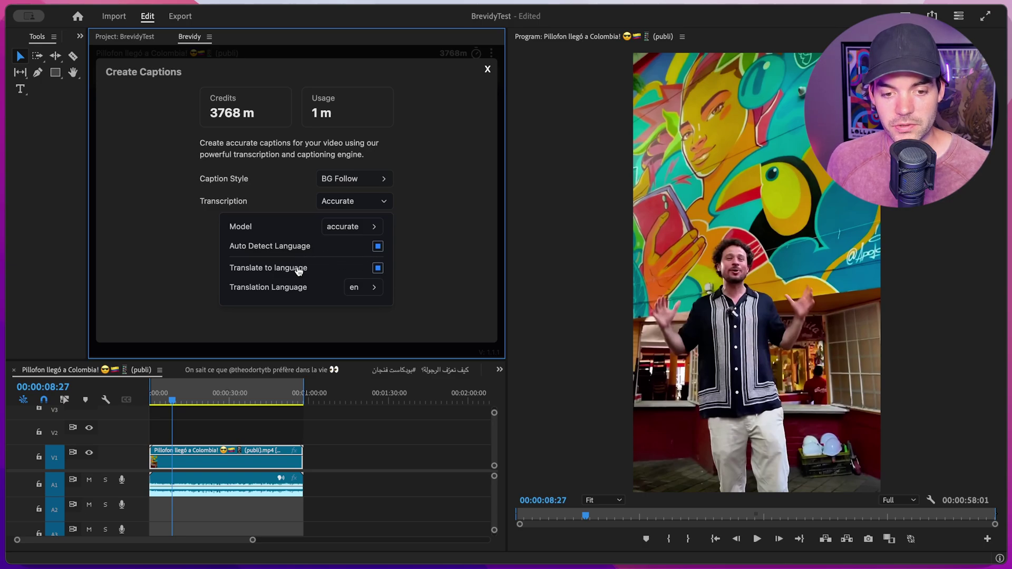
{"action": "left_click", "coordinate": [338, 274]}
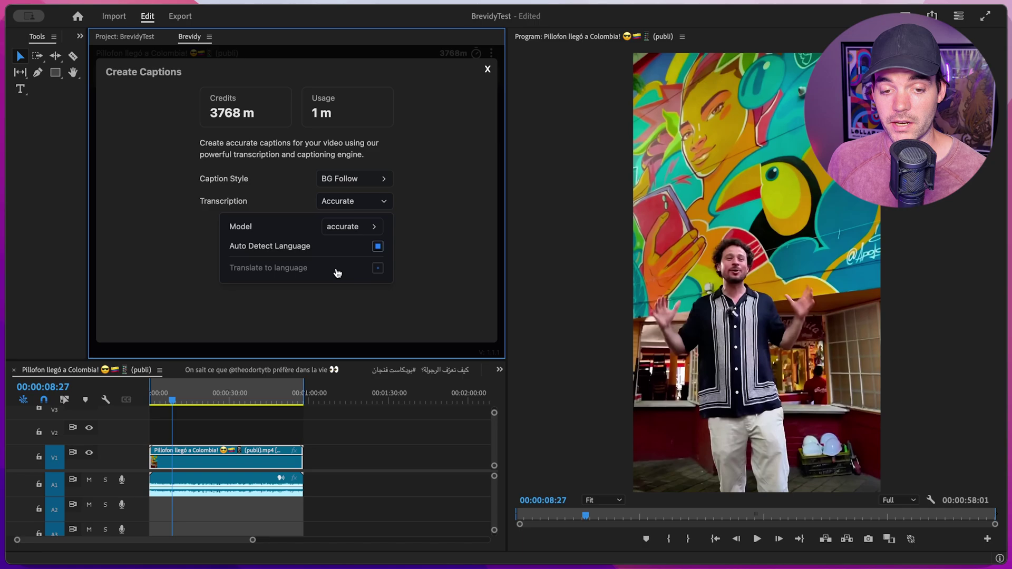
{"action": "left_click", "coordinate": [366, 205]}
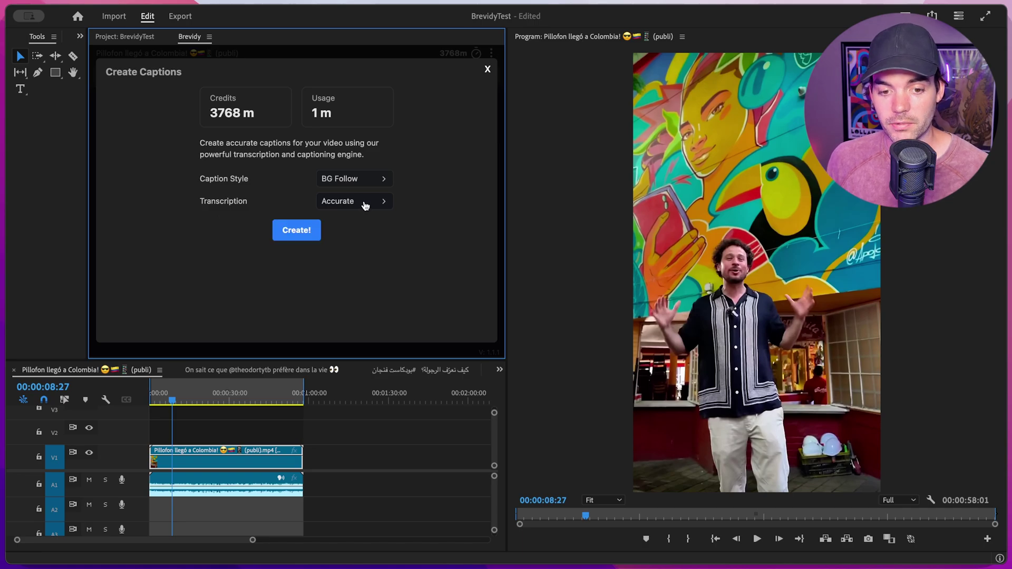
{"action": "left_click", "coordinate": [291, 228]}
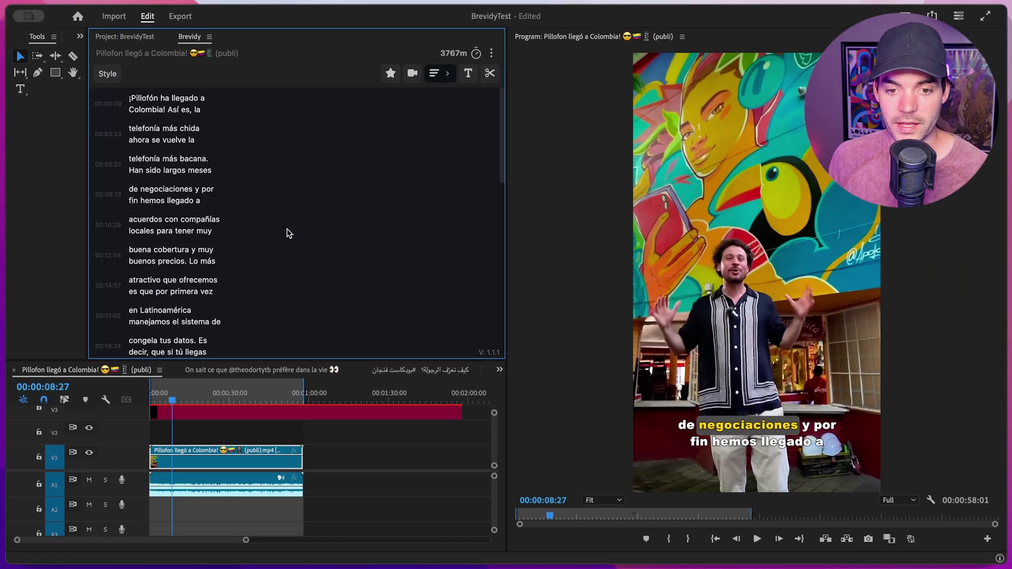
- Reflow the captions to 1 line of 20 characters and highlight the word 'telefonía'
{"action": "left_click", "coordinate": [448, 74]}
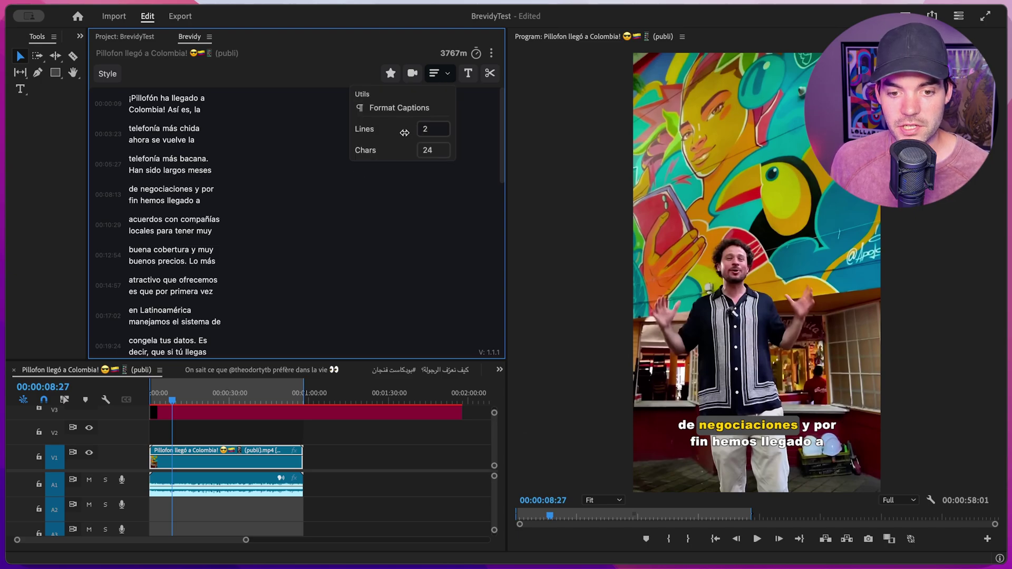
{"action": "left_click_drag", "start_coordinate": [395, 150], "coordinate": [382, 132]}
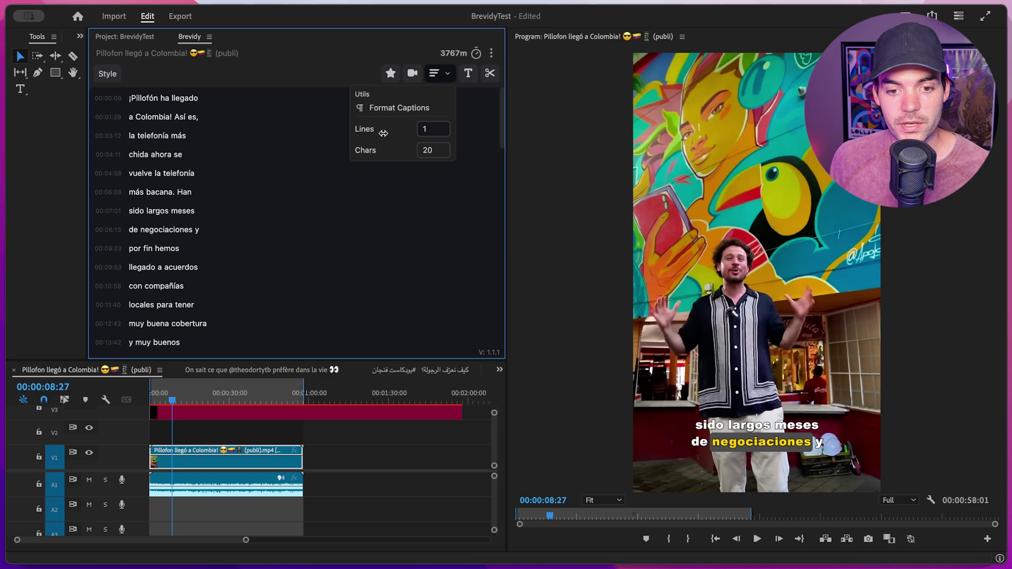
{"action": "left_click", "coordinate": [393, 108]}
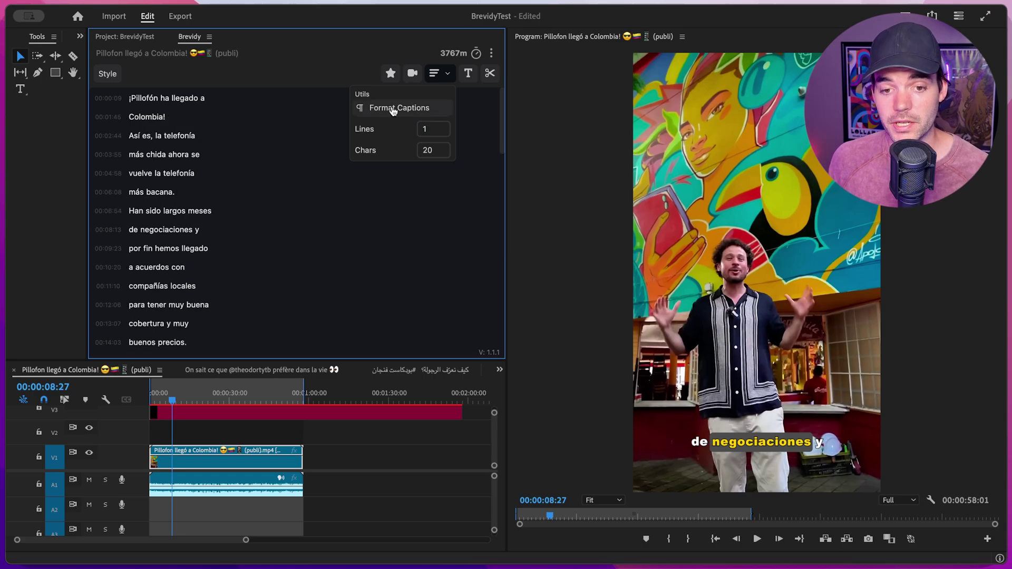
{"action": "left_click", "coordinate": [391, 75]}
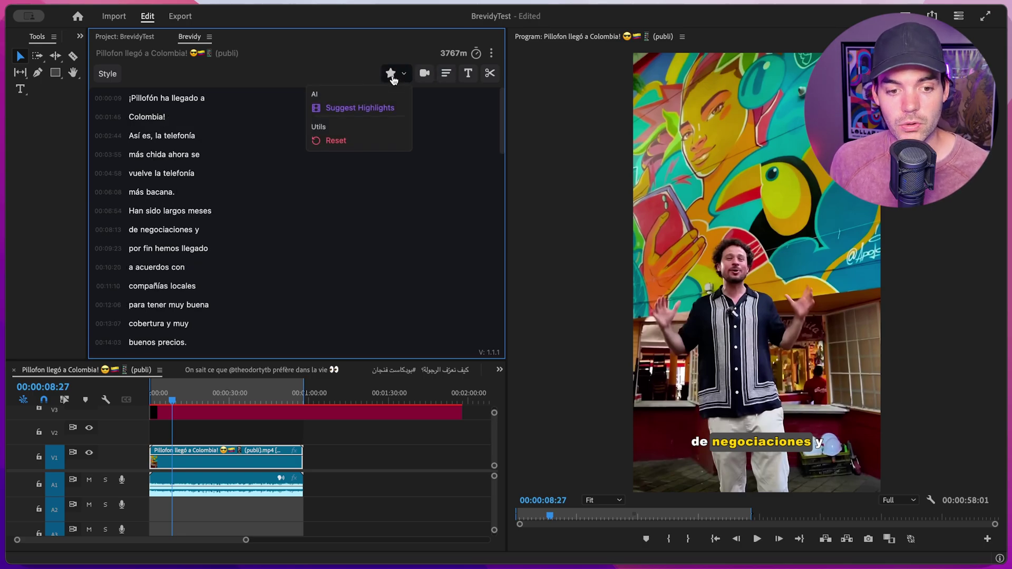
{"action": "left_click", "coordinate": [178, 173]}
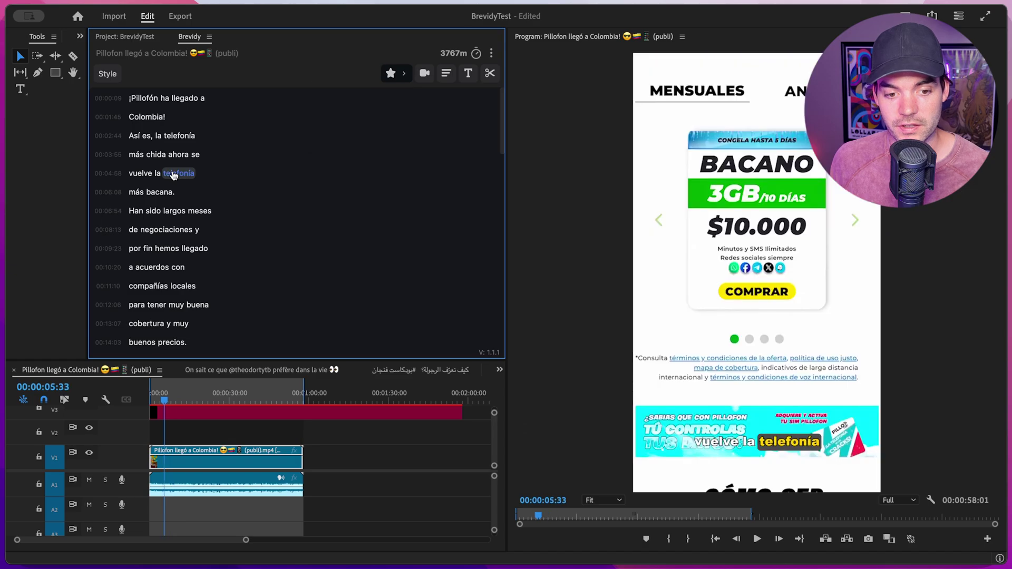
- Highlight 'negociaciones', then apply the BG Zoom preset in the caption style settings
{"action": "left_click", "coordinate": [164, 232]}
{"action": "left_click", "coordinate": [106, 73]}
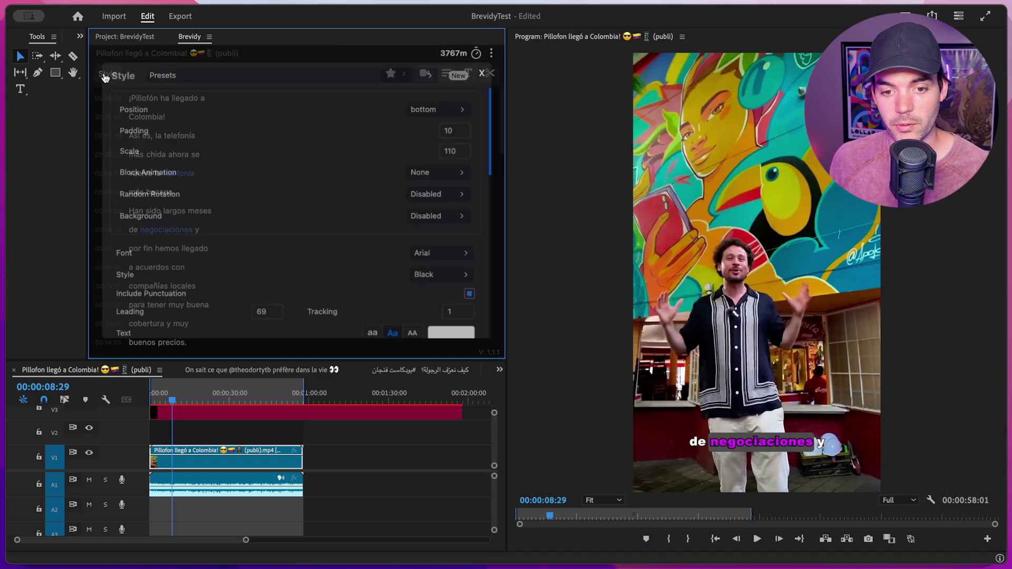
{"action": "left_click", "coordinate": [257, 74]}
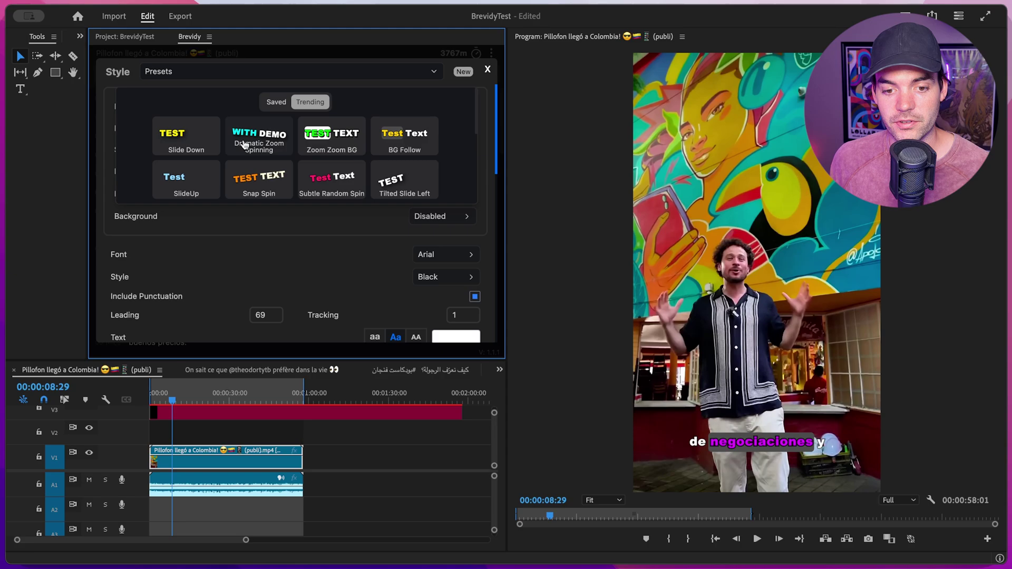
{"action": "scroll", "coordinate": [369, 154], "scroll_direction": "down", "scroll_amount": 1}
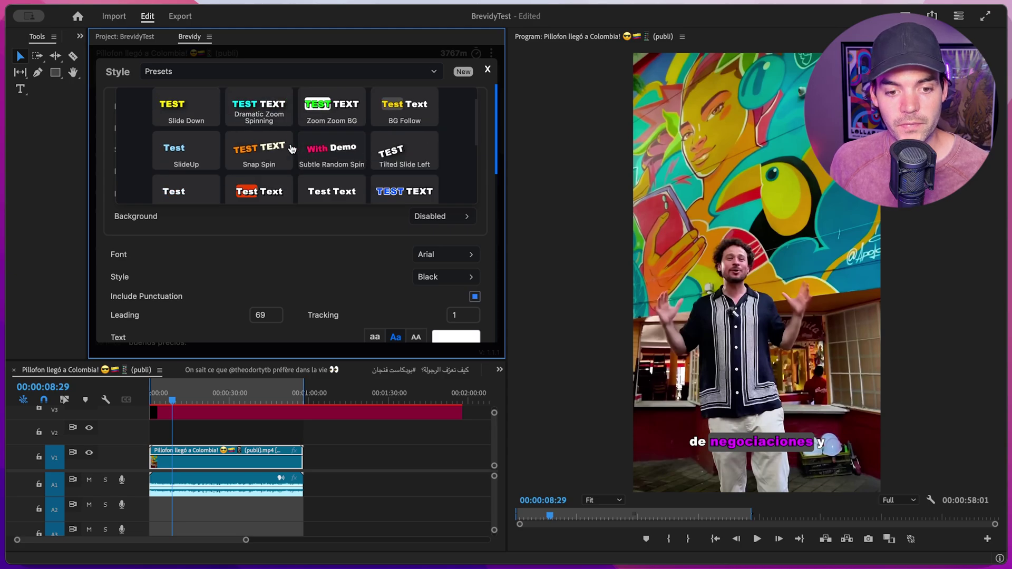
{"action": "scroll", "coordinate": [269, 153], "scroll_direction": "down", "scroll_amount": 1}
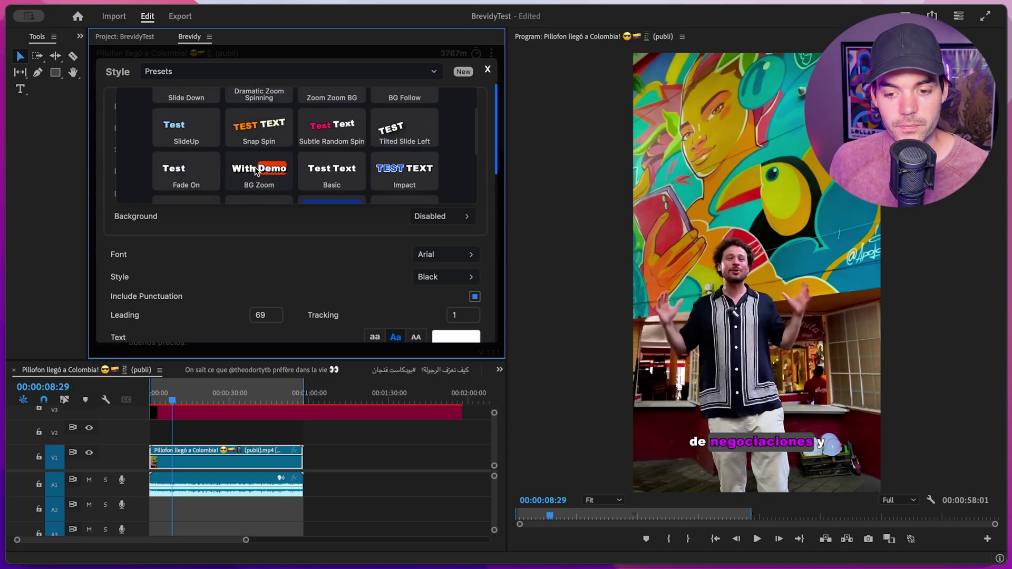
{"action": "left_click", "coordinate": [254, 168]}
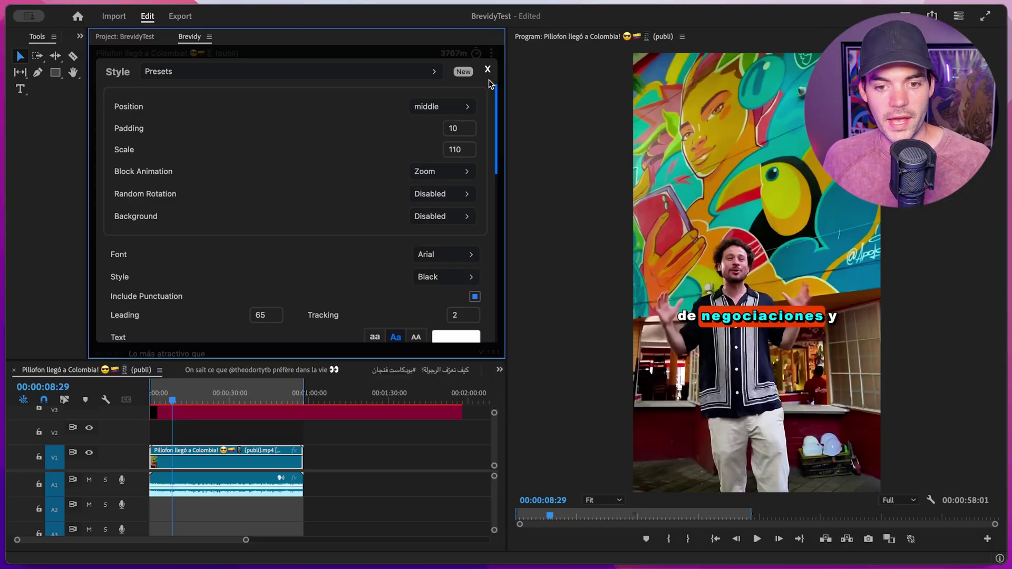
- Close the style settings and choose Re-Transcribe from Brevidy's utilities menu
{"action": "left_click", "coordinate": [487, 71]}
{"action": "left_click", "coordinate": [491, 54]}
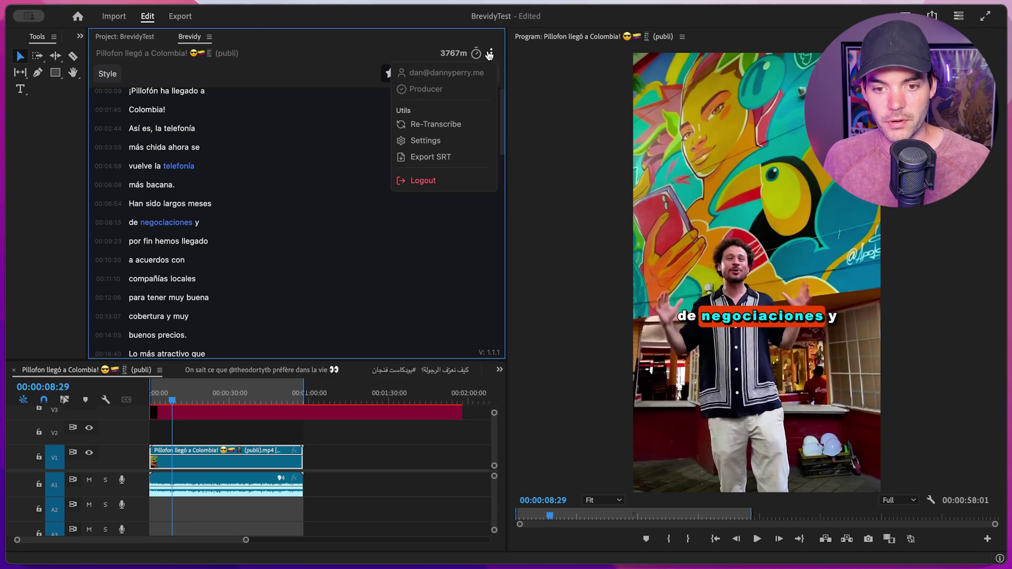
{"action": "left_click", "coordinate": [427, 124]}
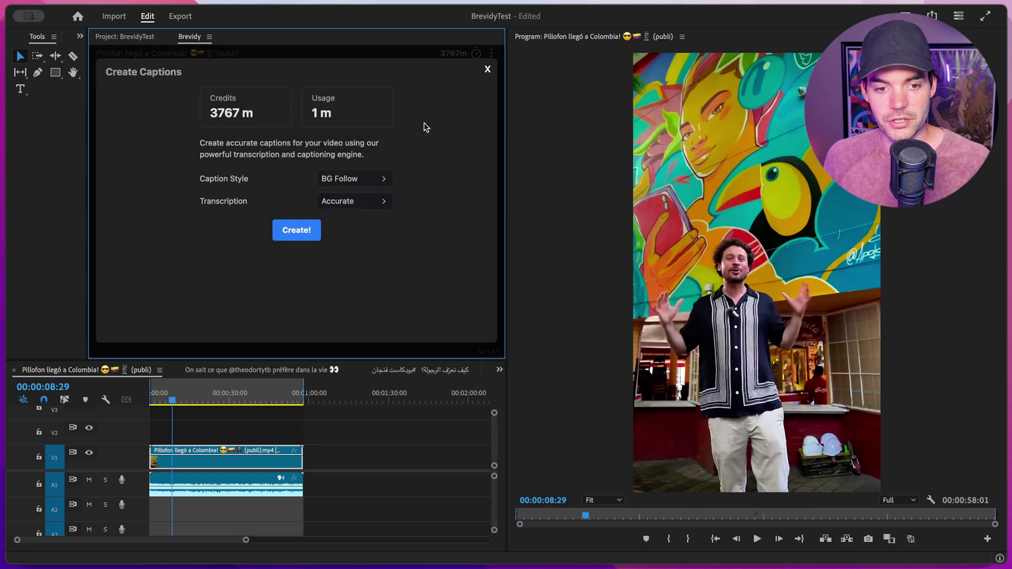
- Turn on Translate to language with English (en) as the target language
{"action": "left_click", "coordinate": [371, 206]}
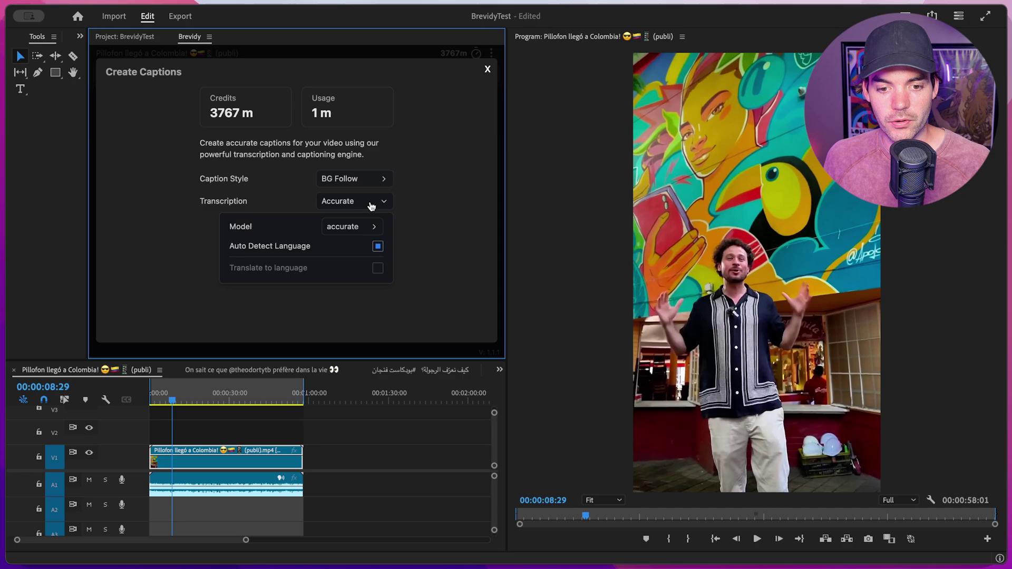
{"action": "left_click", "coordinate": [370, 269]}
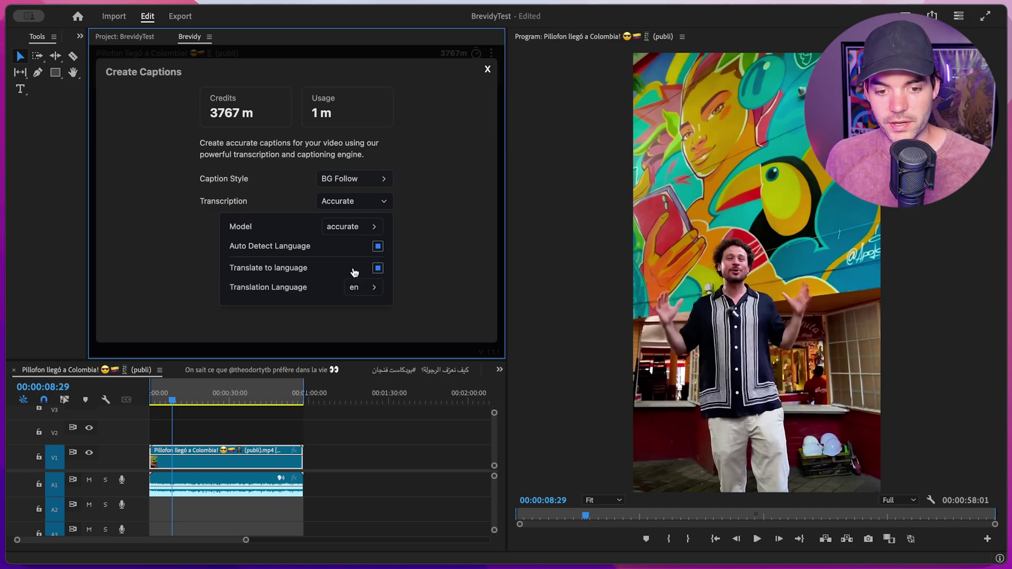
{"action": "left_click", "coordinate": [360, 294]}
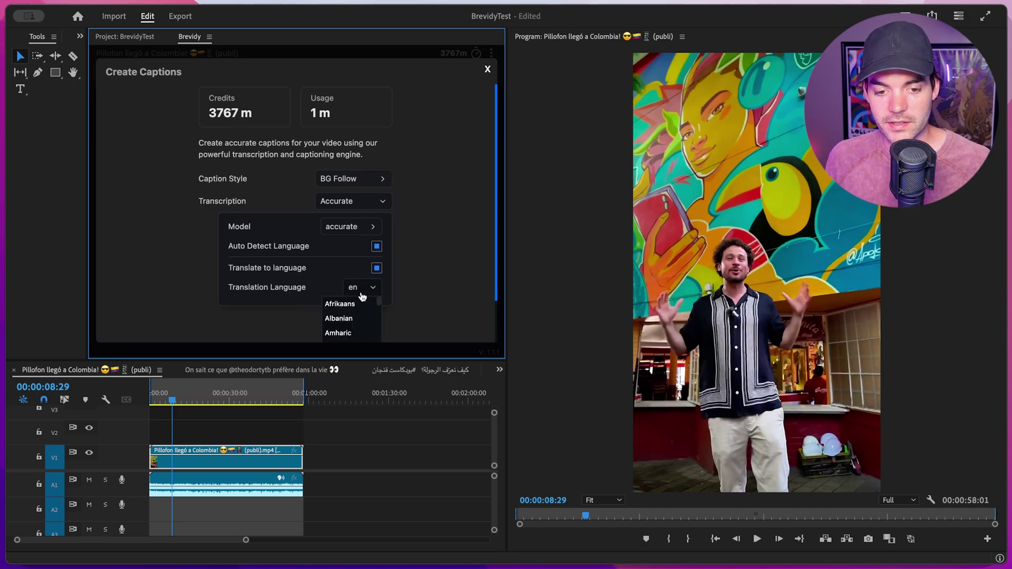
{"action": "scroll", "coordinate": [316, 235], "scroll_direction": "down", "scroll_amount": 2}
{"action": "scroll", "coordinate": [348, 293], "scroll_direction": "down", "scroll_amount": 3}
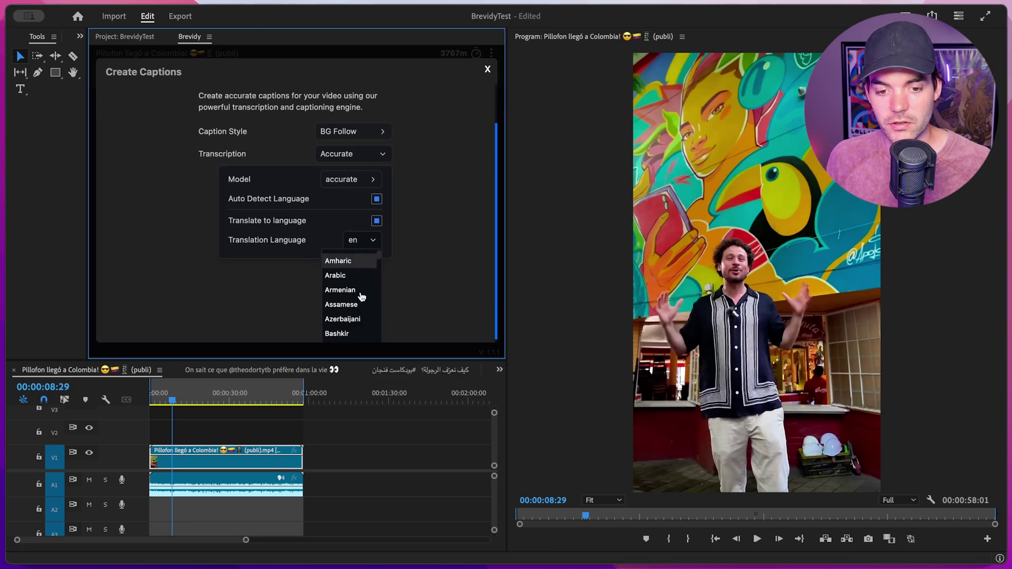
{"action": "scroll", "coordinate": [343, 290], "scroll_direction": "down", "scroll_amount": 2}
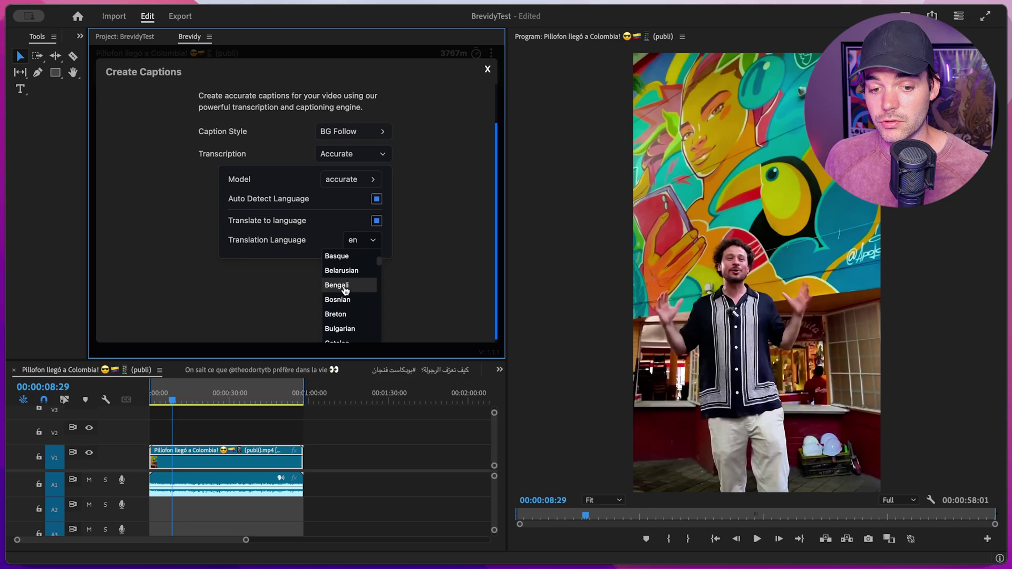
{"action": "scroll", "coordinate": [345, 290], "scroll_direction": "up", "scroll_amount": 3}
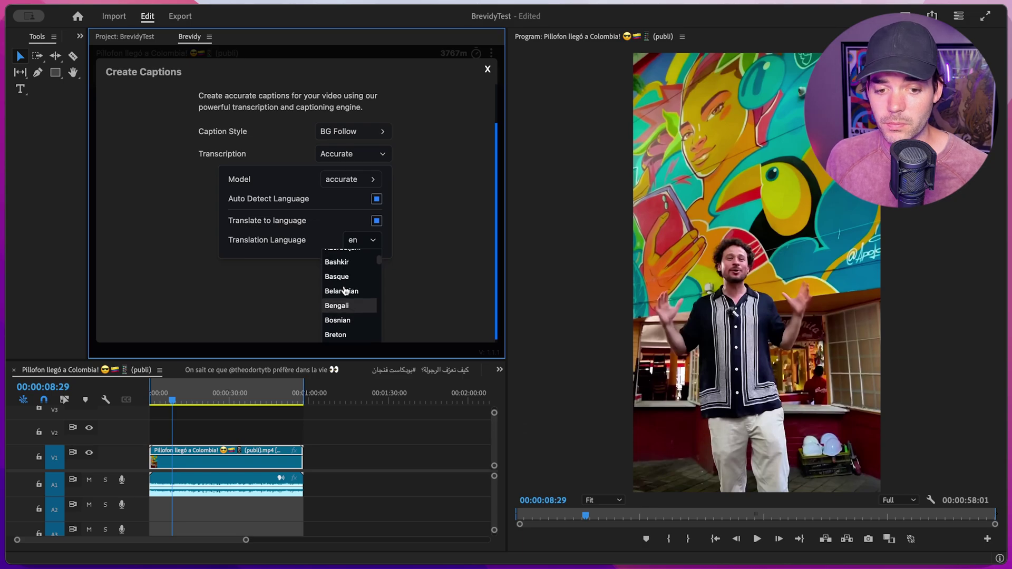
{"action": "left_click", "coordinate": [369, 240]}
{"action": "left_click", "coordinate": [376, 203]}
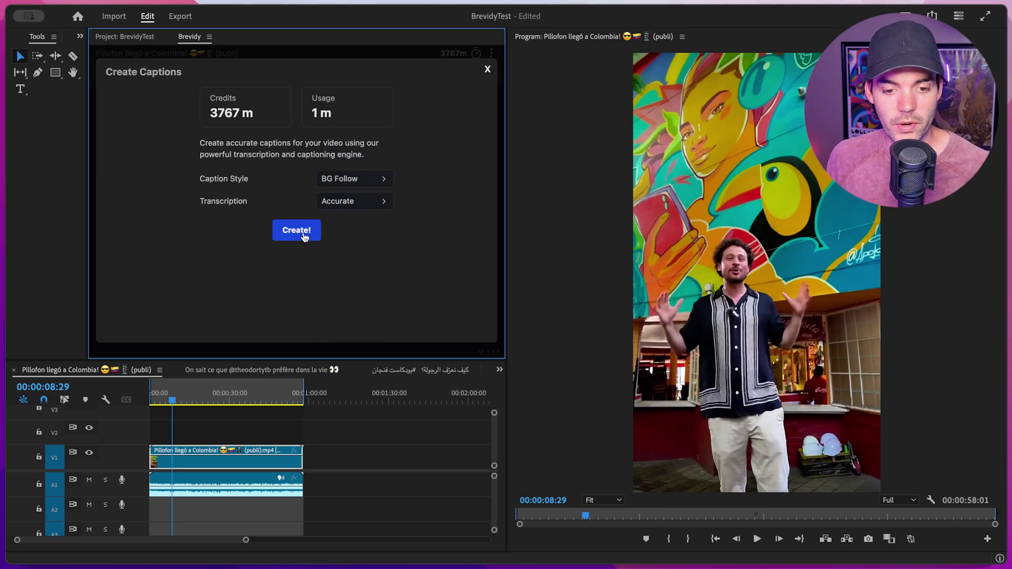
- Create the English-translated captions, then switch to the French video's sequence tab
{"action": "left_click", "coordinate": [304, 234]}
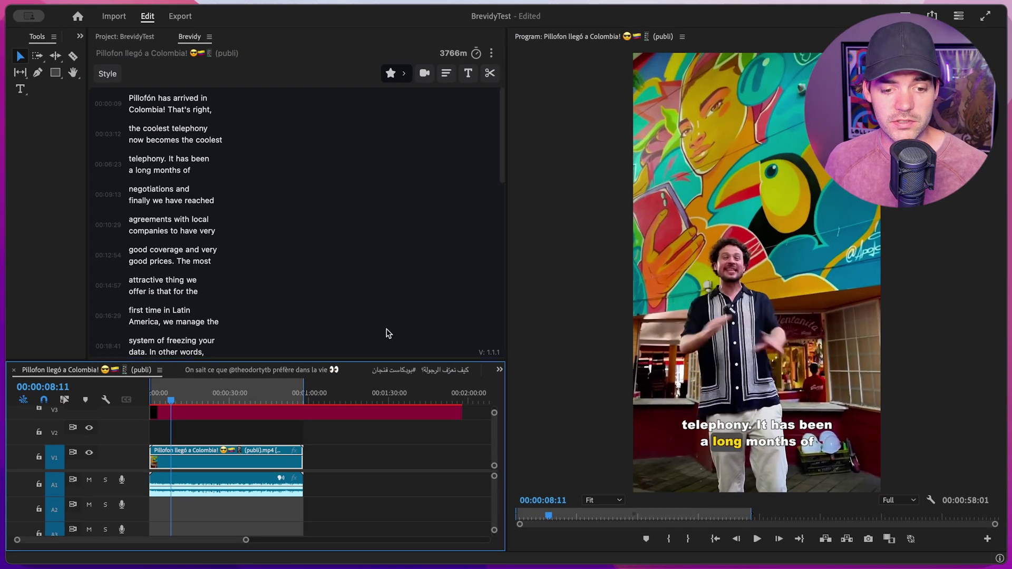
{"action": "left_click", "coordinate": [277, 373]}
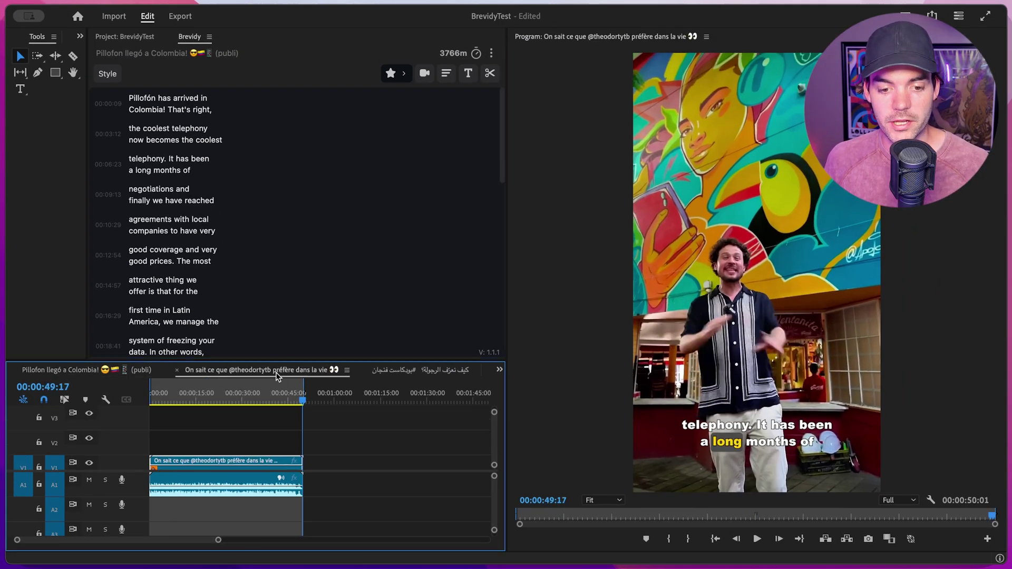
- Move the playhead to about 00:00:30 and start new captions with the SlideUp style
{"action": "left_click", "coordinate": [243, 397]}
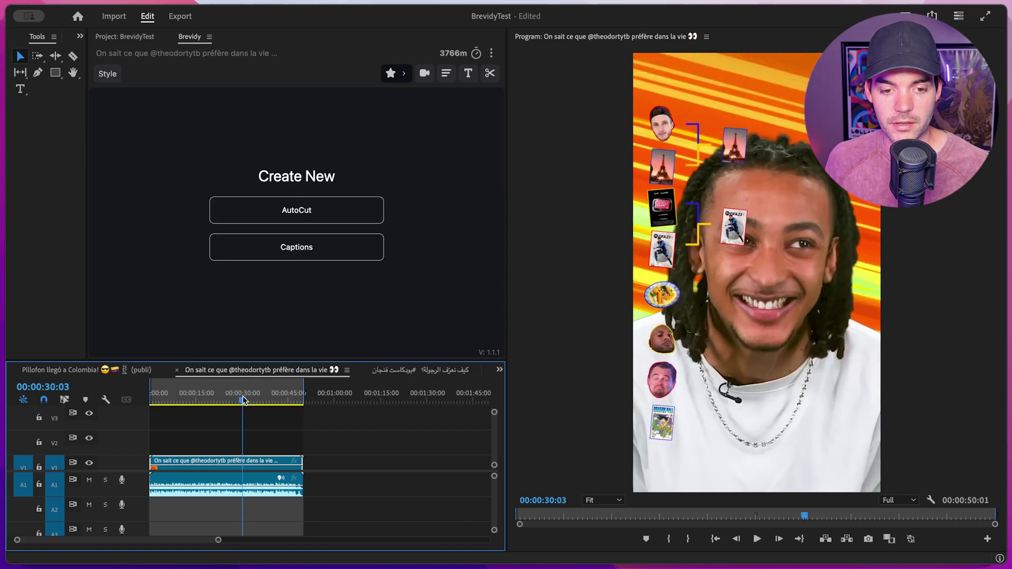
{"action": "left_click", "coordinate": [313, 254]}
{"action": "left_click", "coordinate": [348, 178]}
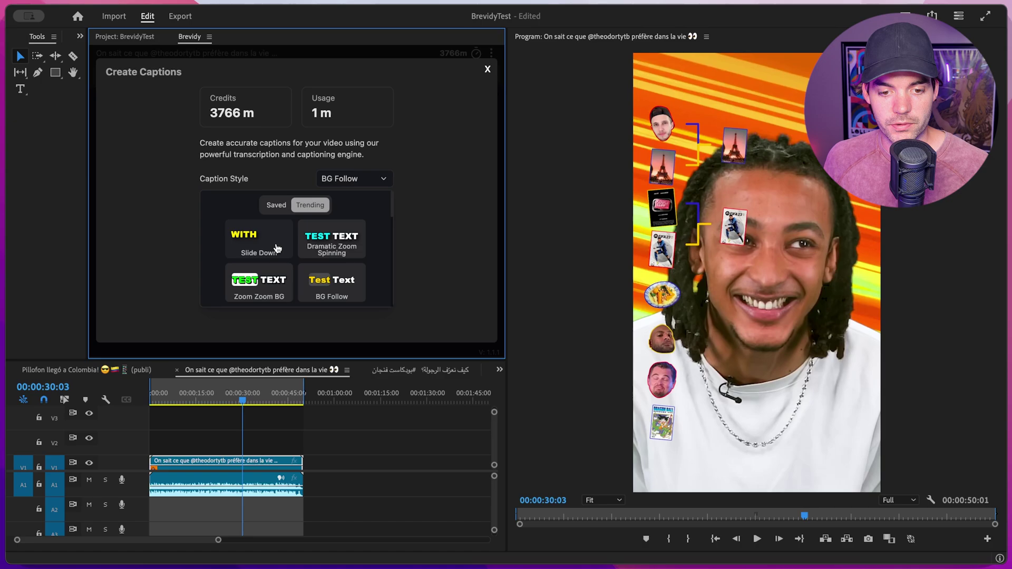
{"action": "scroll", "coordinate": [274, 242], "scroll_direction": "down", "scroll_amount": 3}
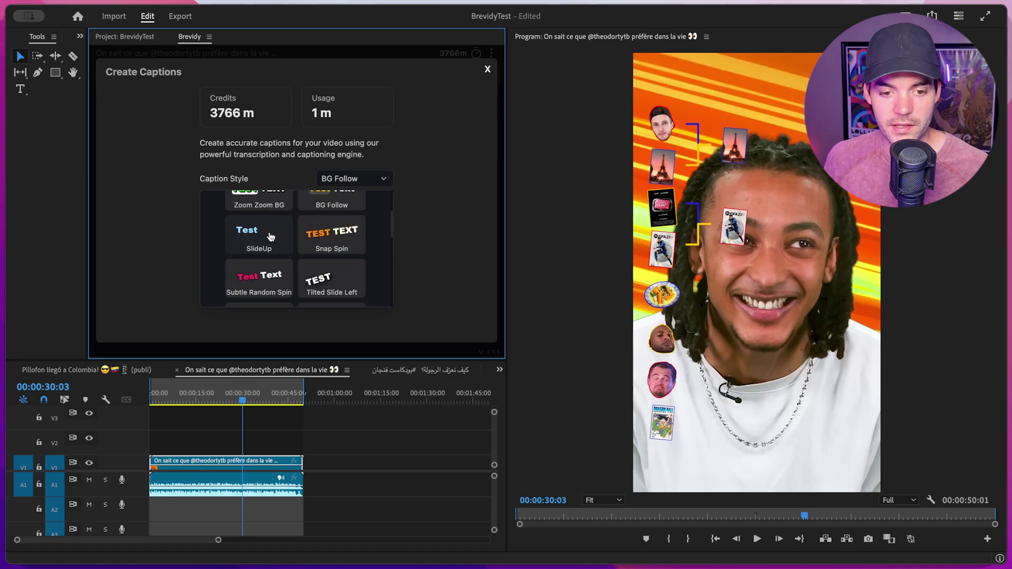
{"action": "left_click", "coordinate": [266, 237]}
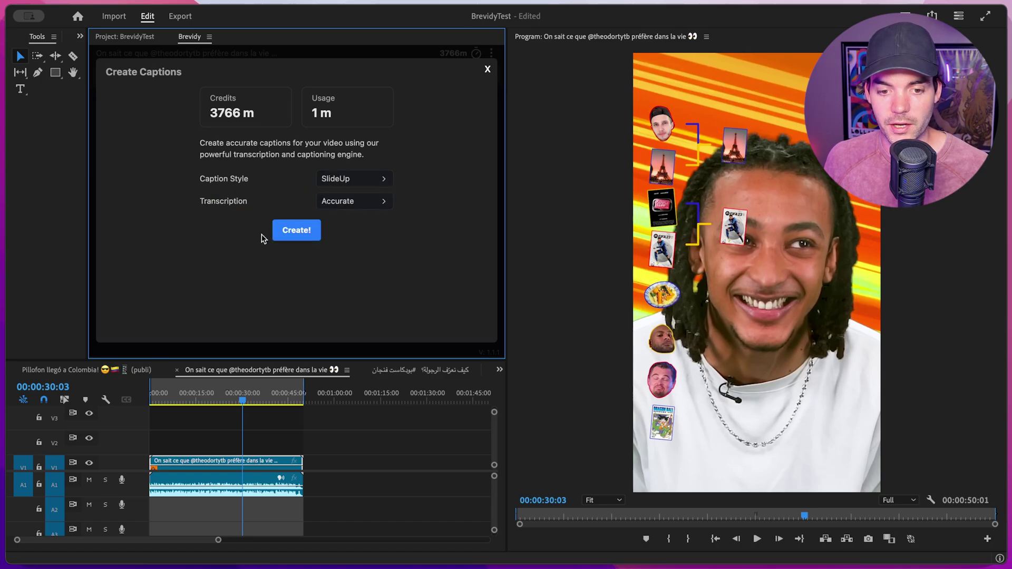
- Set the spoken language to French (fr), turn off auto-detect and translation, and create the captions
{"action": "left_click", "coordinate": [364, 203]}
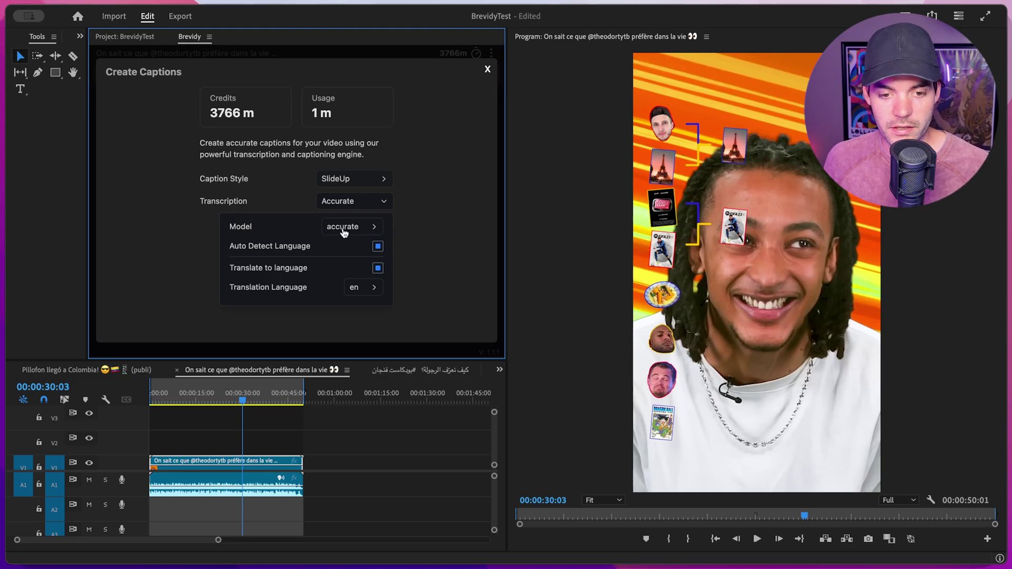
{"action": "left_click", "coordinate": [300, 251]}
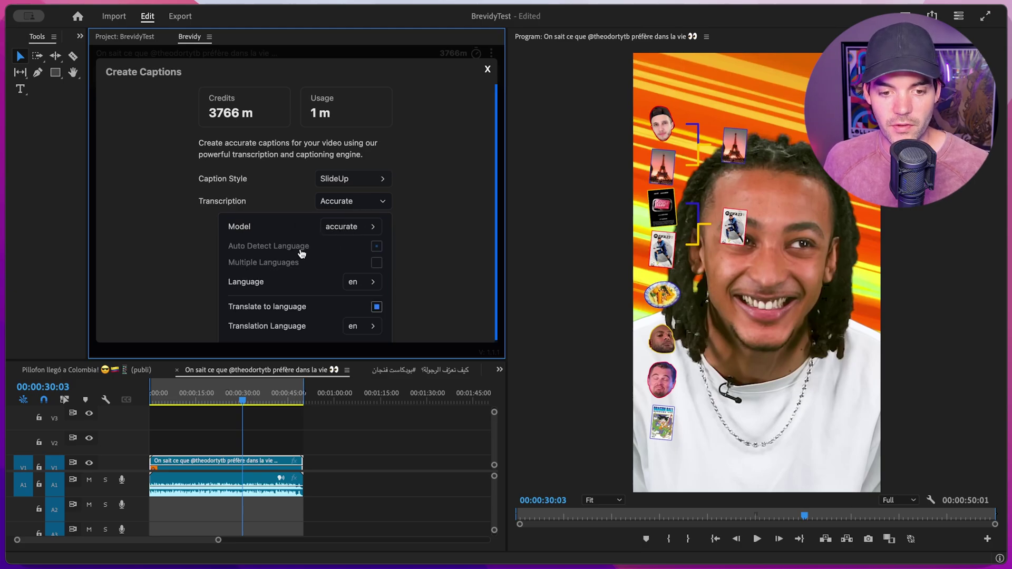
{"action": "left_click", "coordinate": [358, 285]}
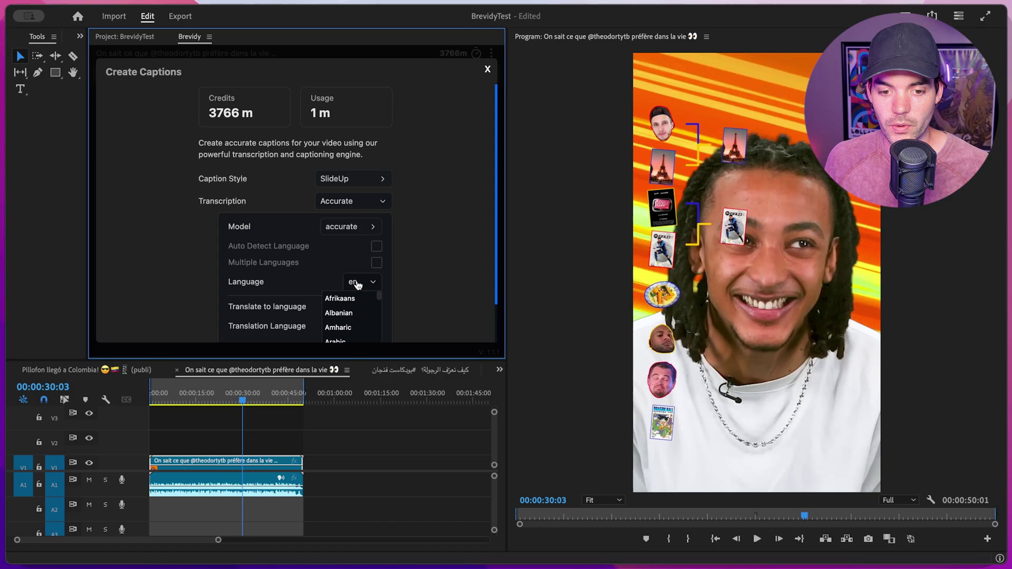
{"action": "scroll", "coordinate": [278, 270], "scroll_direction": "down", "scroll_amount": 2}
{"action": "scroll", "coordinate": [337, 292], "scroll_direction": "down", "scroll_amount": 10}
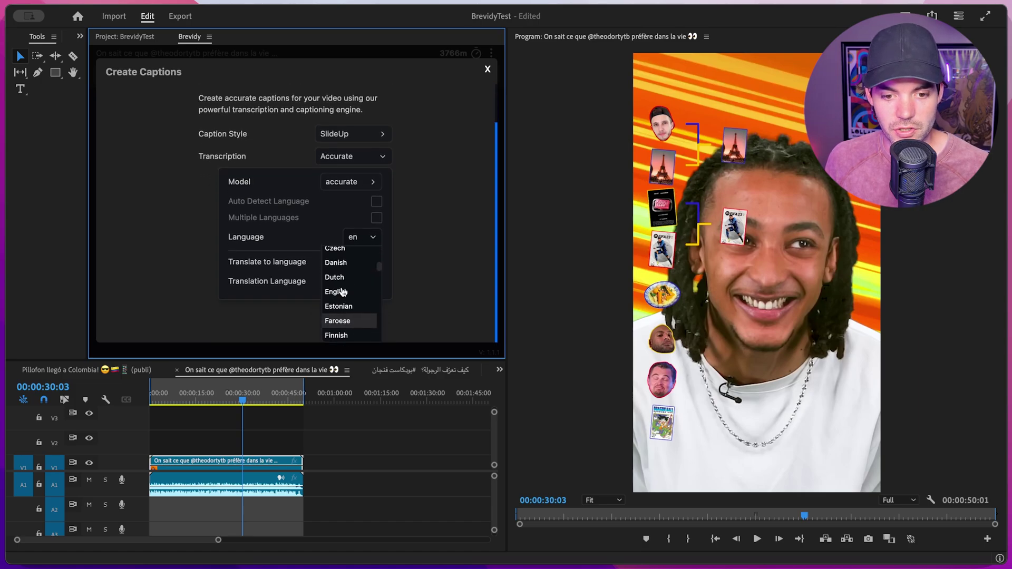
{"action": "left_click", "coordinate": [336, 325]}
{"action": "left_click", "coordinate": [376, 304]}
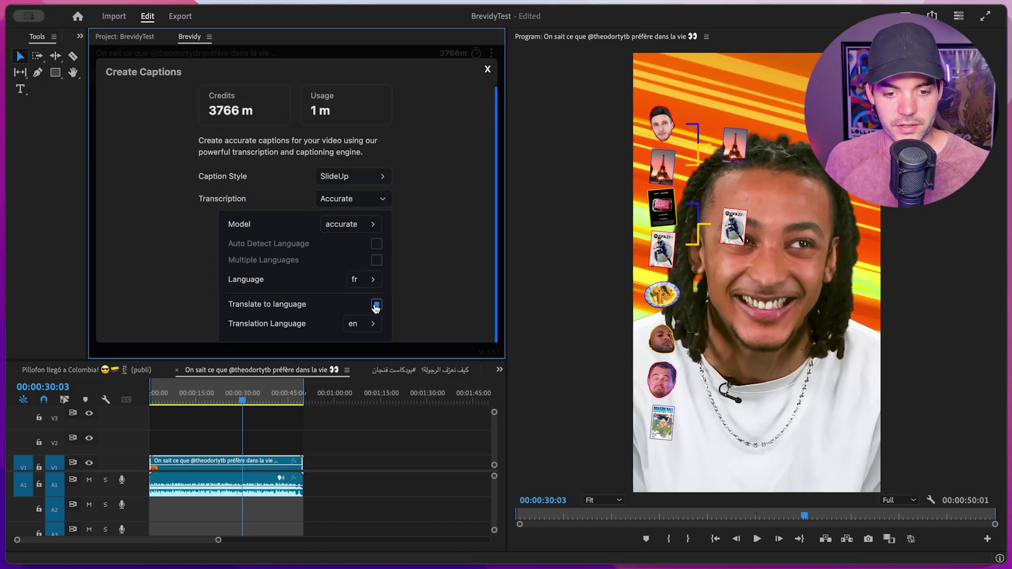
{"action": "left_click", "coordinate": [376, 307]}
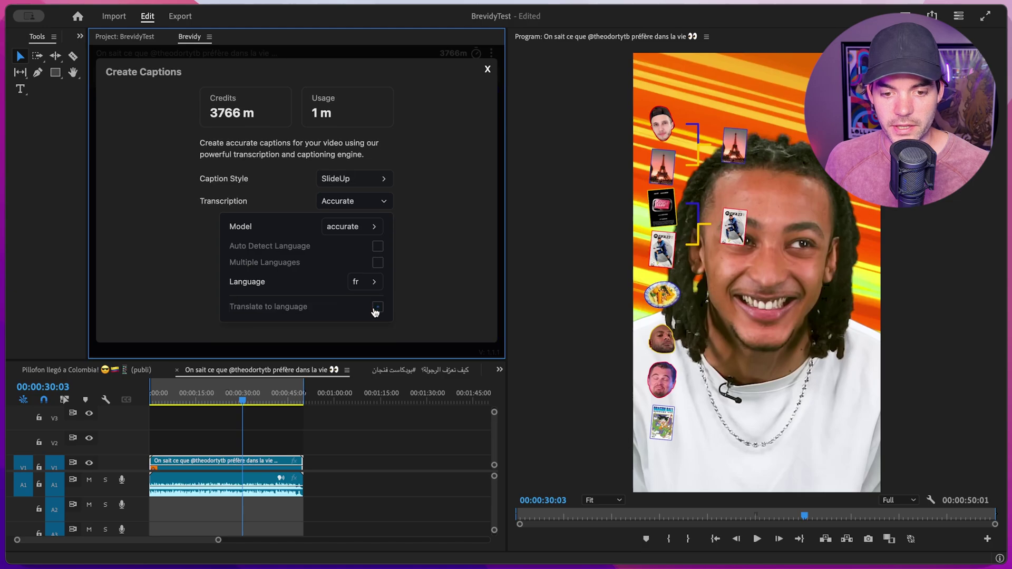
{"action": "left_click", "coordinate": [374, 205]}
{"action": "left_click", "coordinate": [296, 231]}
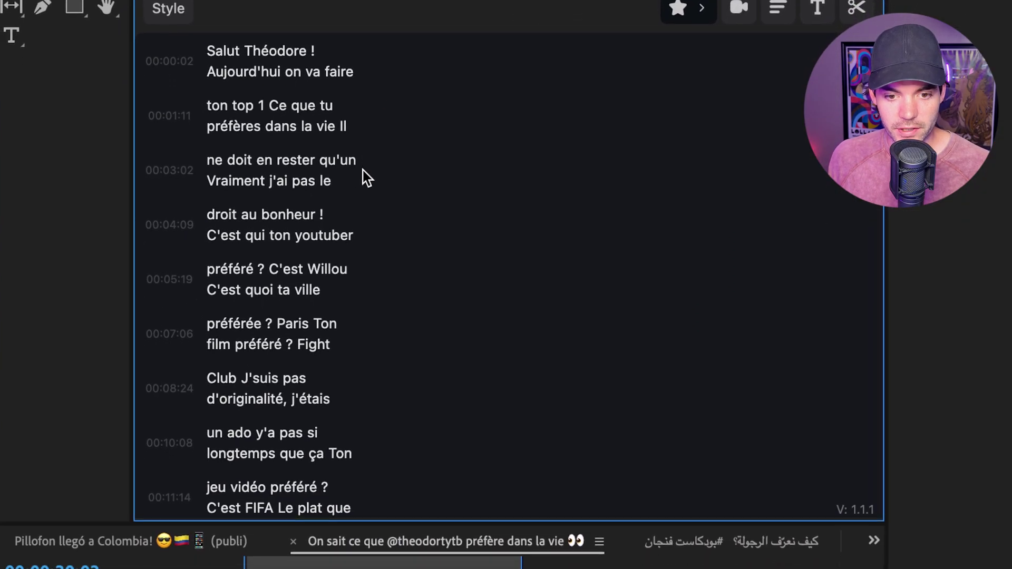
- Reformat the French captions to 1 line of at most 21 characters
{"action": "scroll", "coordinate": [364, 177], "scroll_direction": "down", "scroll_amount": 3}
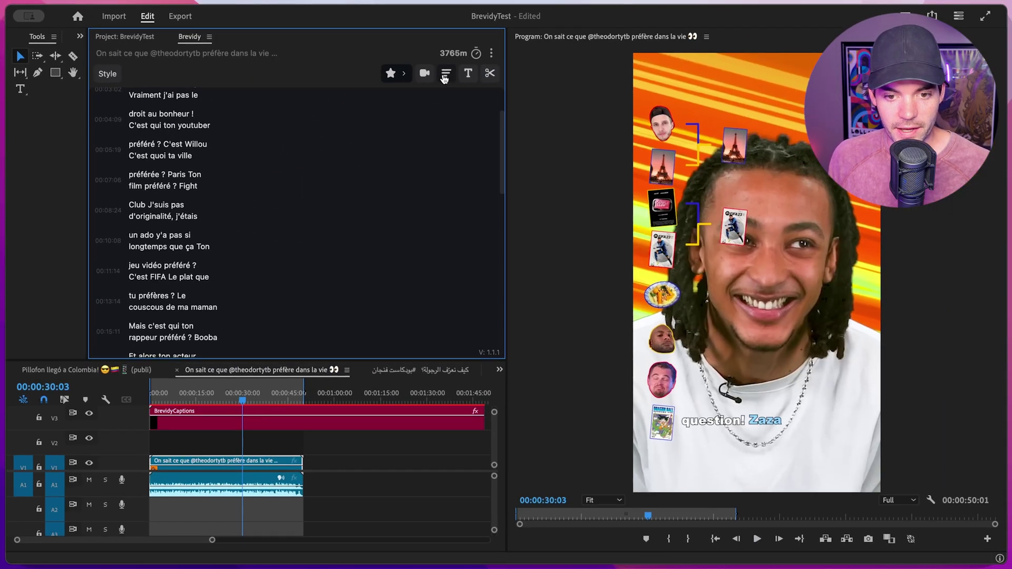
{"action": "left_click", "coordinate": [444, 77]}
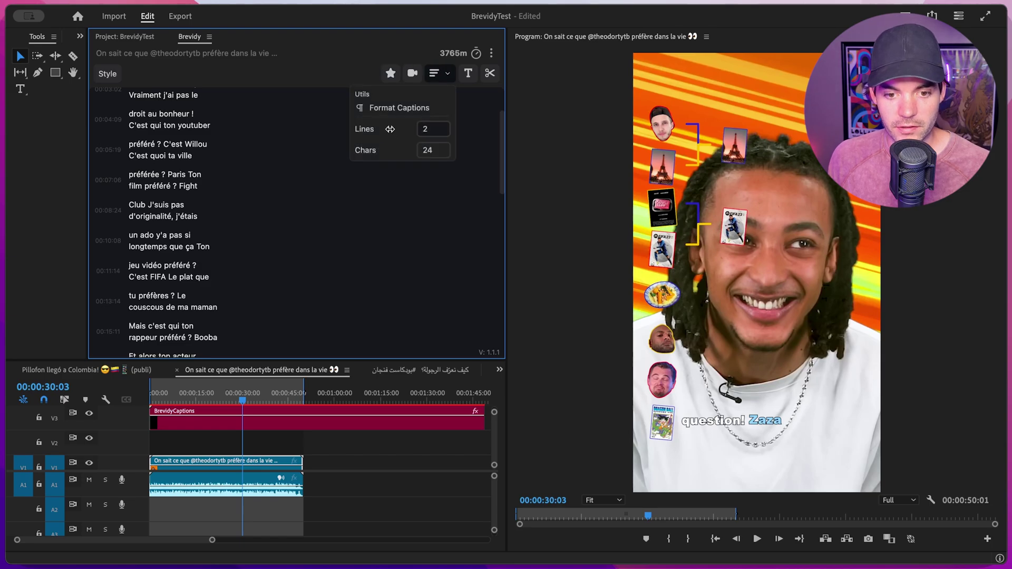
{"action": "left_click_drag", "start_coordinate": [390, 130], "coordinate": [370, 151]}
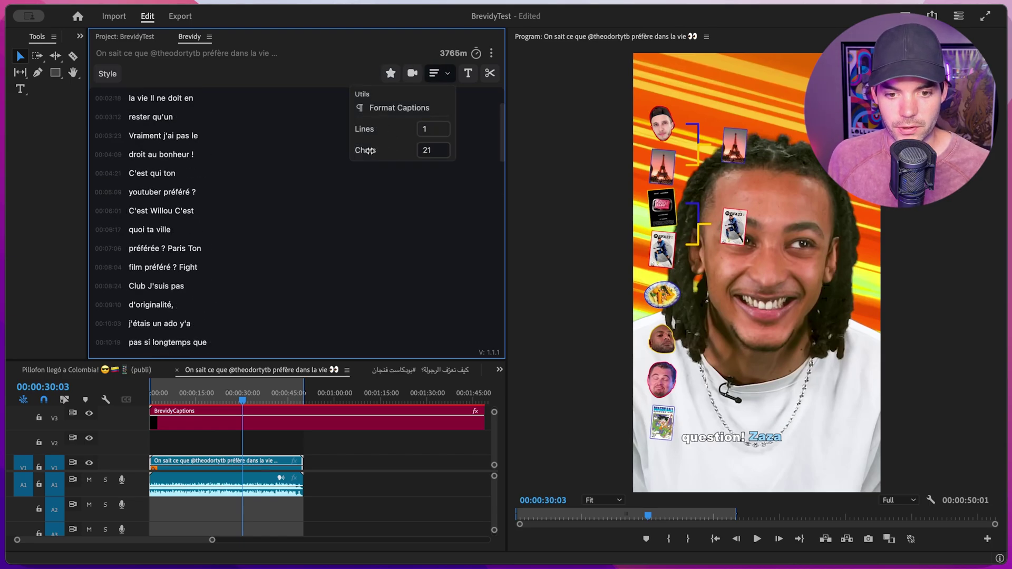
{"action": "left_click", "coordinate": [388, 109]}
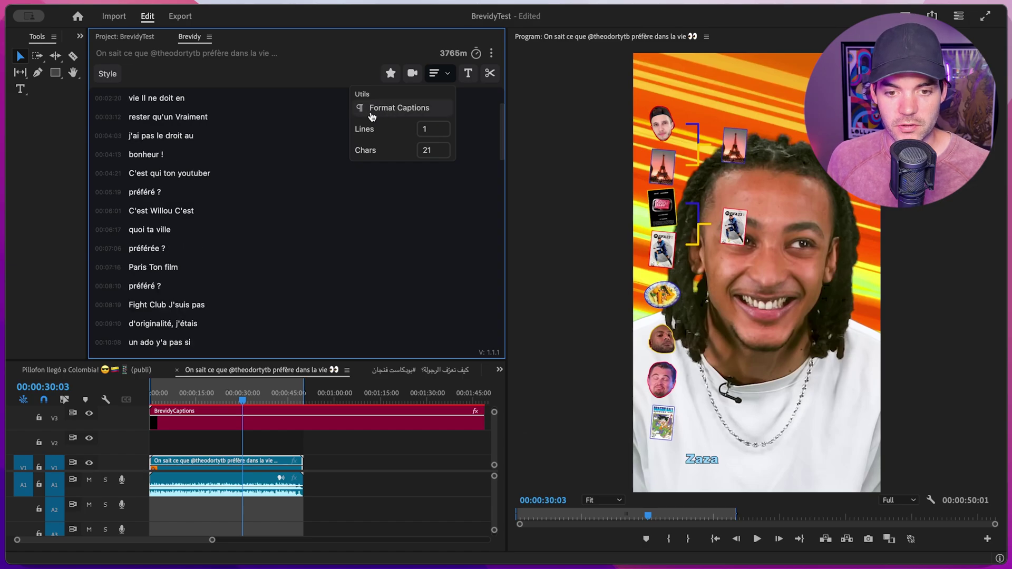
- Highlight 'Vraiment' and 'youtuber', then play the sequence to preview the captions
{"action": "left_click", "coordinate": [391, 73]}
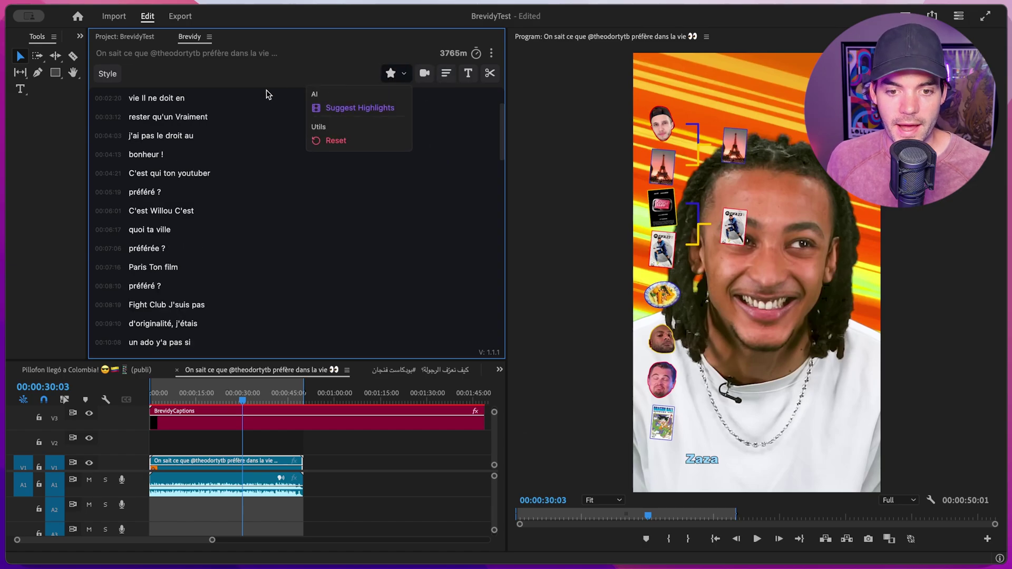
{"action": "left_click", "coordinate": [190, 119]}
{"action": "left_click", "coordinate": [195, 174]}
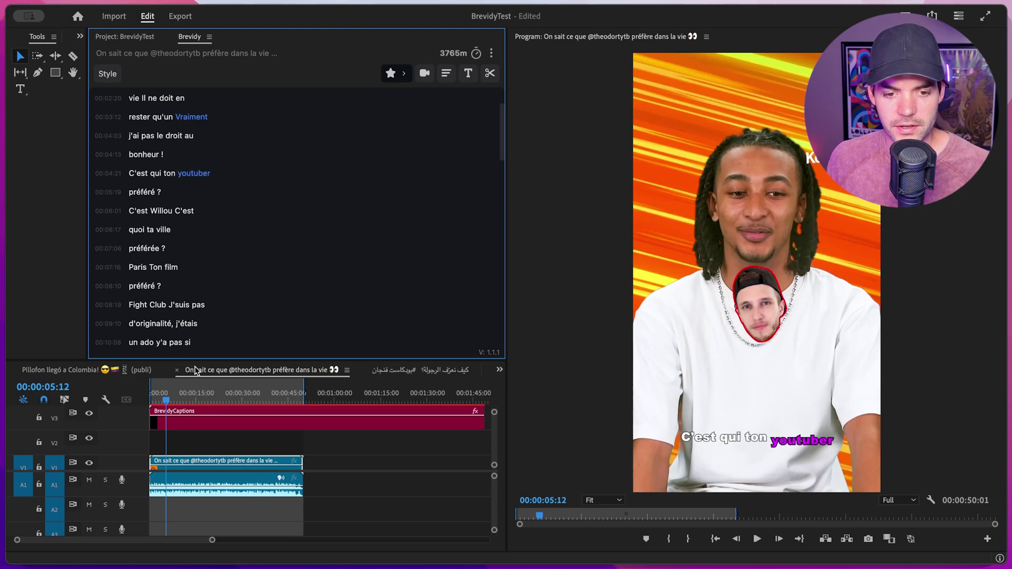
{"action": "left_click", "coordinate": [154, 397]}
{"action": "key", "text": "space"}
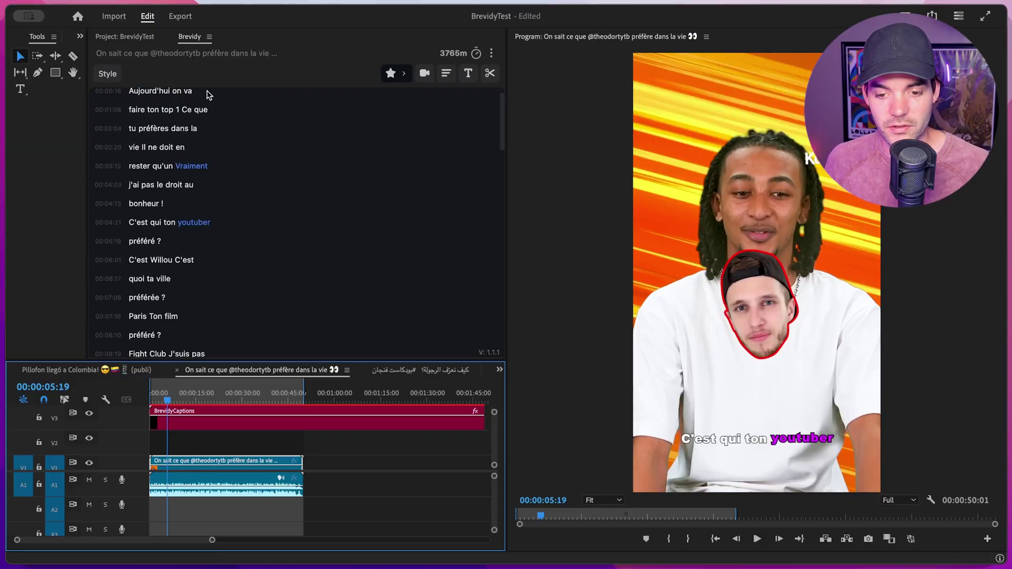
- Apply the Basic style preset to the French captions and close the style settings
{"action": "left_click", "coordinate": [105, 75]}
{"action": "left_click", "coordinate": [285, 71]}
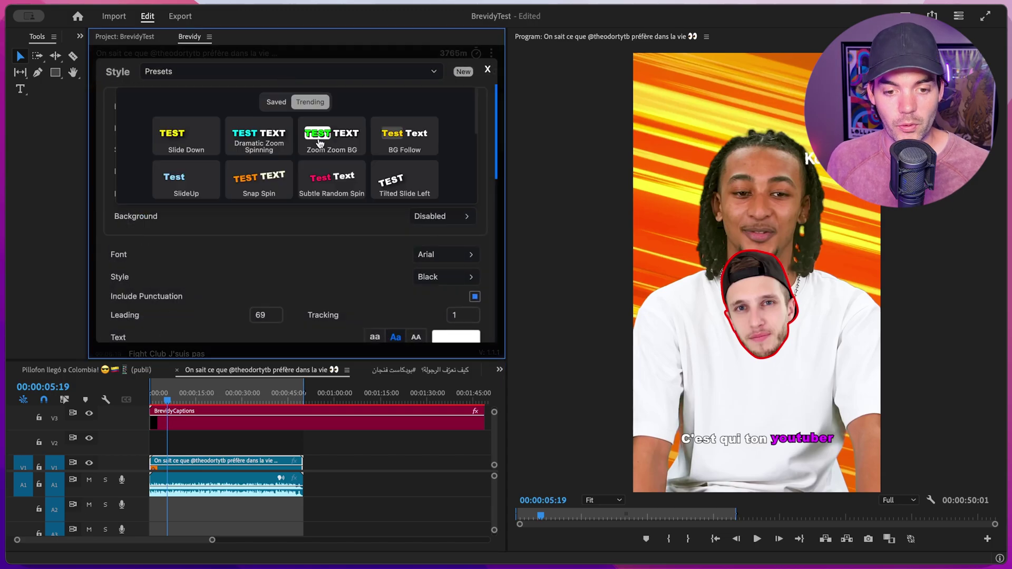
{"action": "scroll", "coordinate": [332, 175], "scroll_direction": "down", "scroll_amount": 2}
{"action": "scroll", "coordinate": [332, 175], "scroll_direction": "down", "scroll_amount": 1}
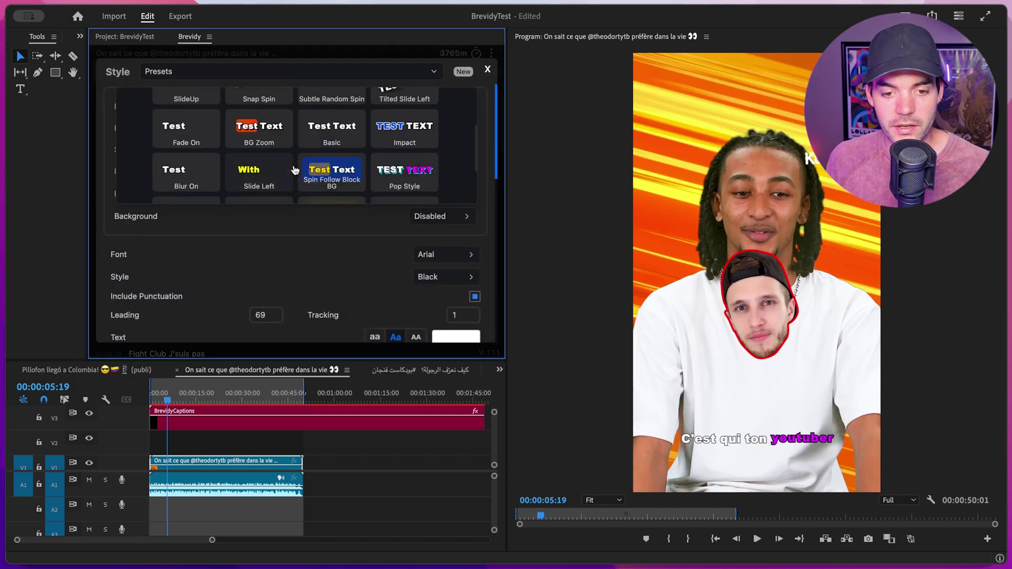
{"action": "left_click", "coordinate": [349, 133]}
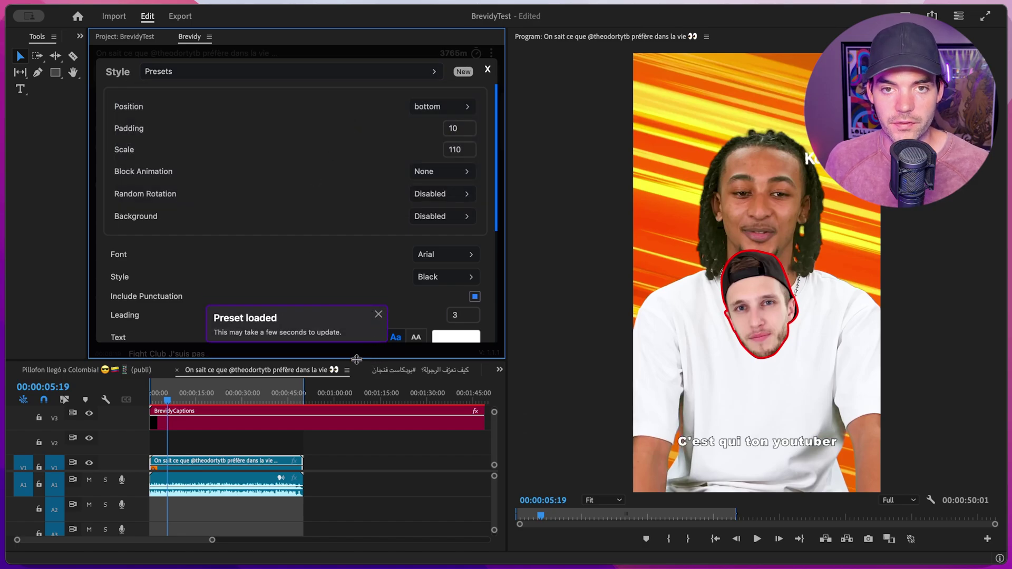
{"action": "left_click", "coordinate": [487, 69]}
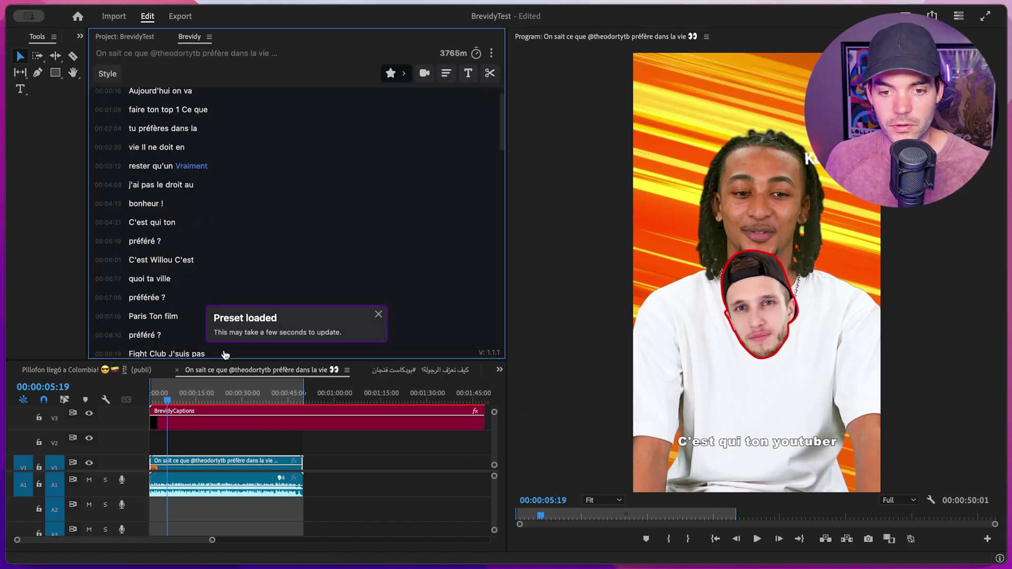
- Play the French clip from the start to check the Basic-styled captions
{"action": "left_click", "coordinate": [149, 401]}
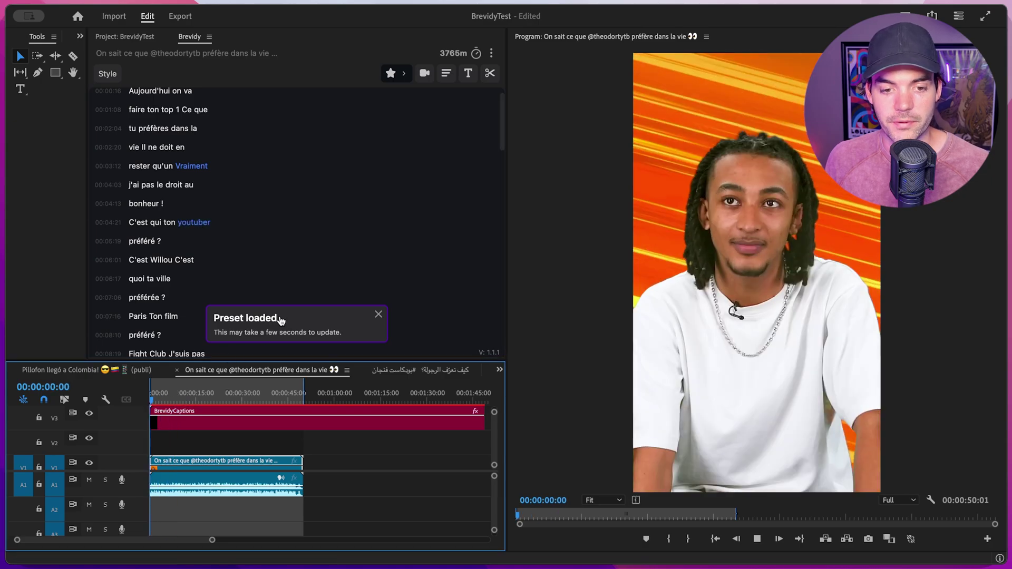
{"action": "key", "text": "space"}
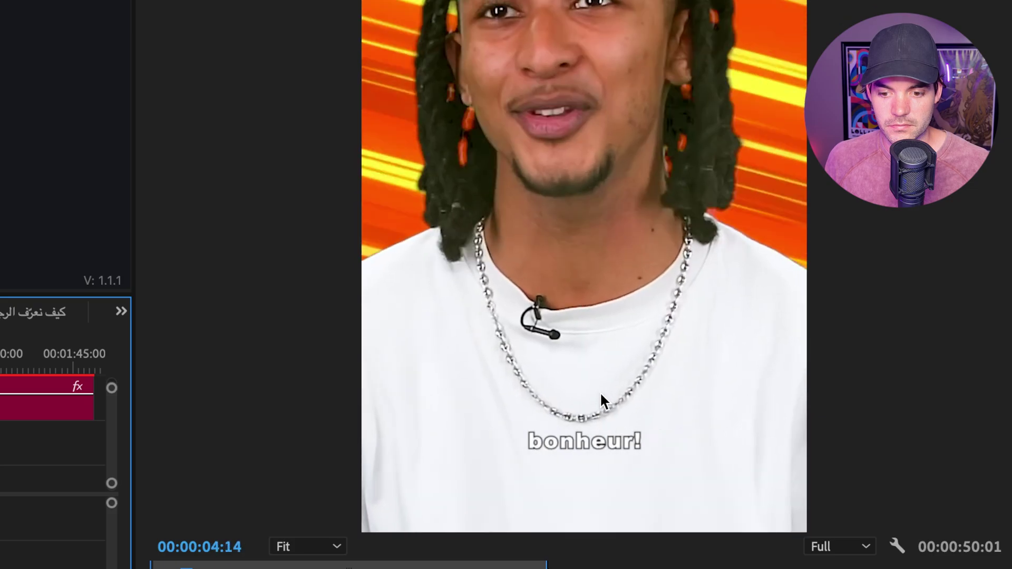
{"action": "key", "text": "space"}
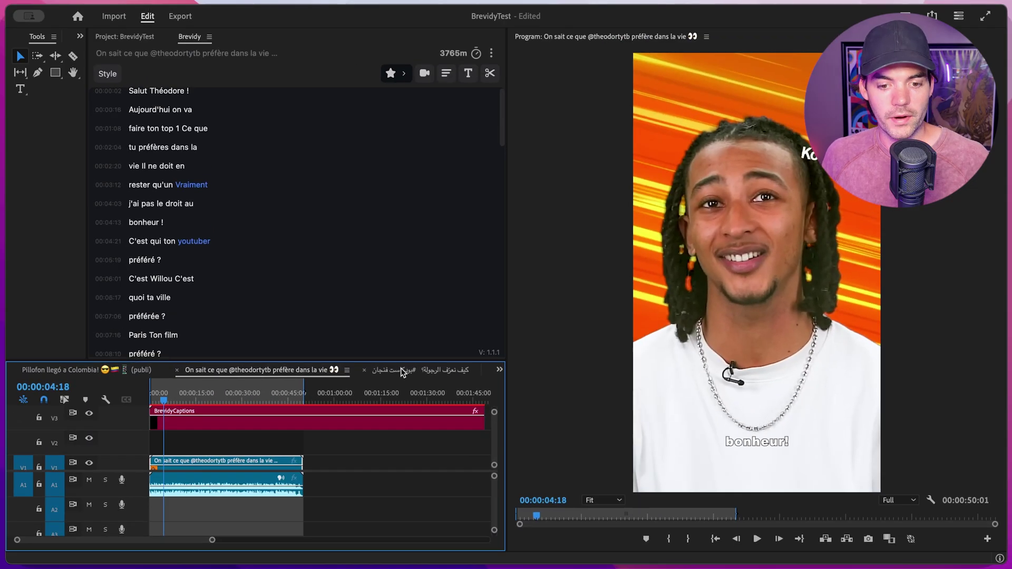
- In the Arabic sequence, generate Brevidy captions with Auto Detect Language enabled
{"action": "left_click", "coordinate": [405, 370]}
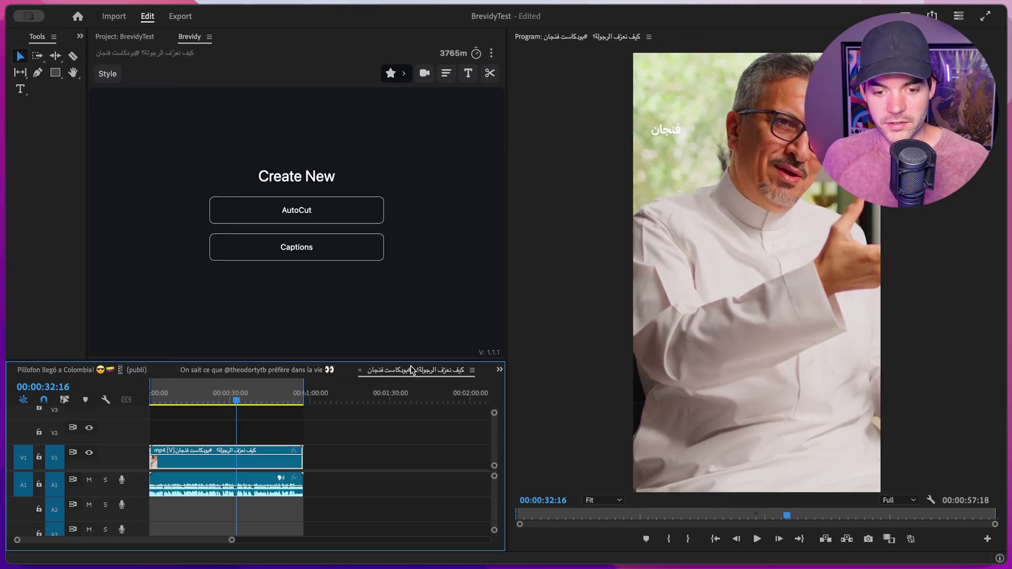
{"action": "left_click", "coordinate": [210, 401]}
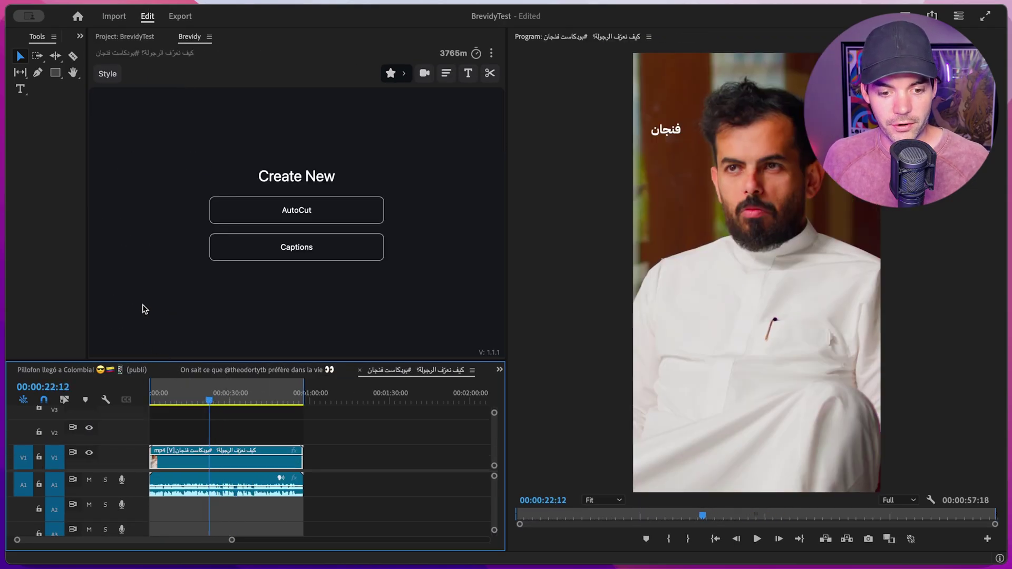
{"action": "left_click", "coordinate": [290, 252]}
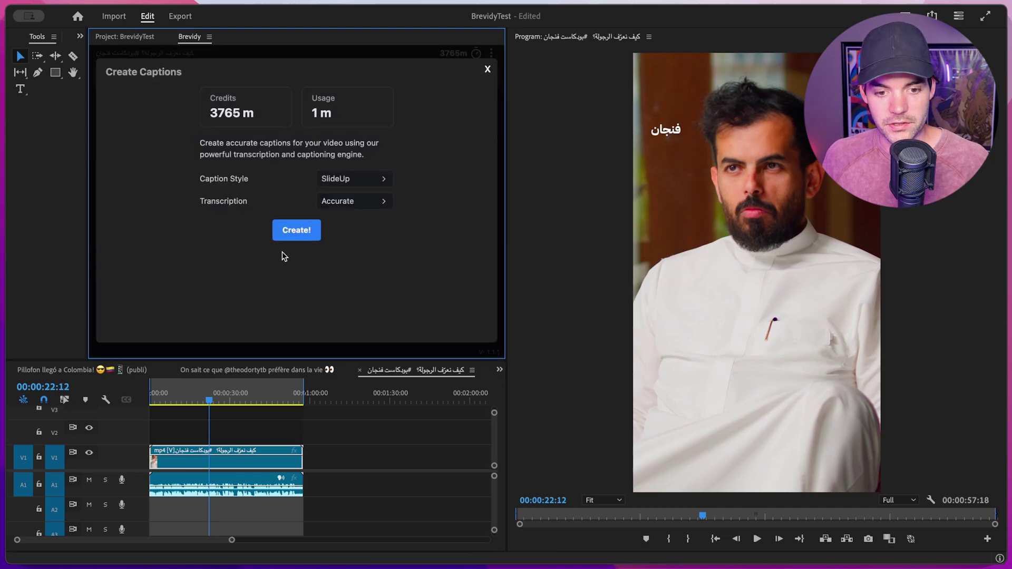
{"action": "left_click", "coordinate": [367, 203]}
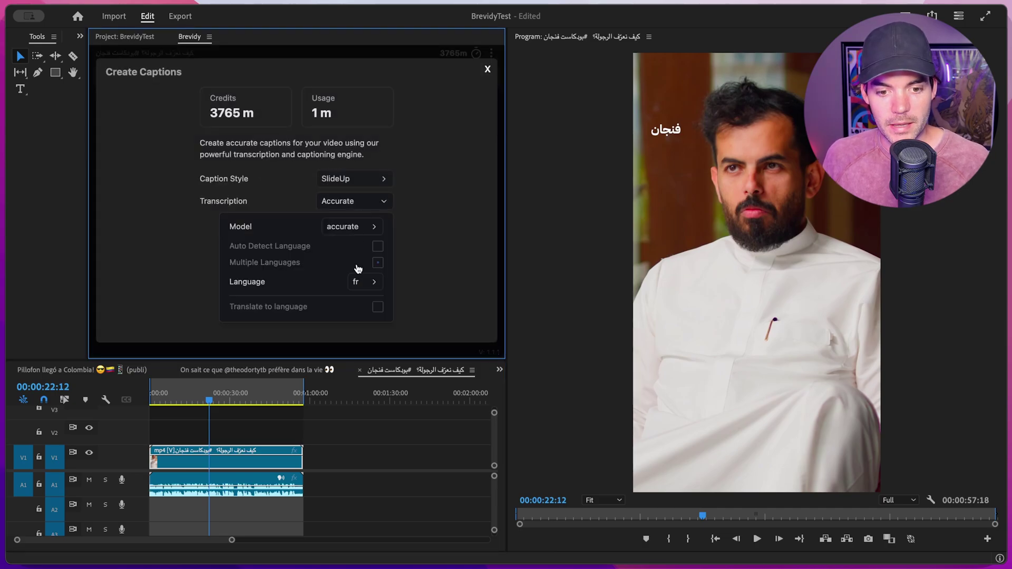
{"action": "left_click", "coordinate": [377, 247]}
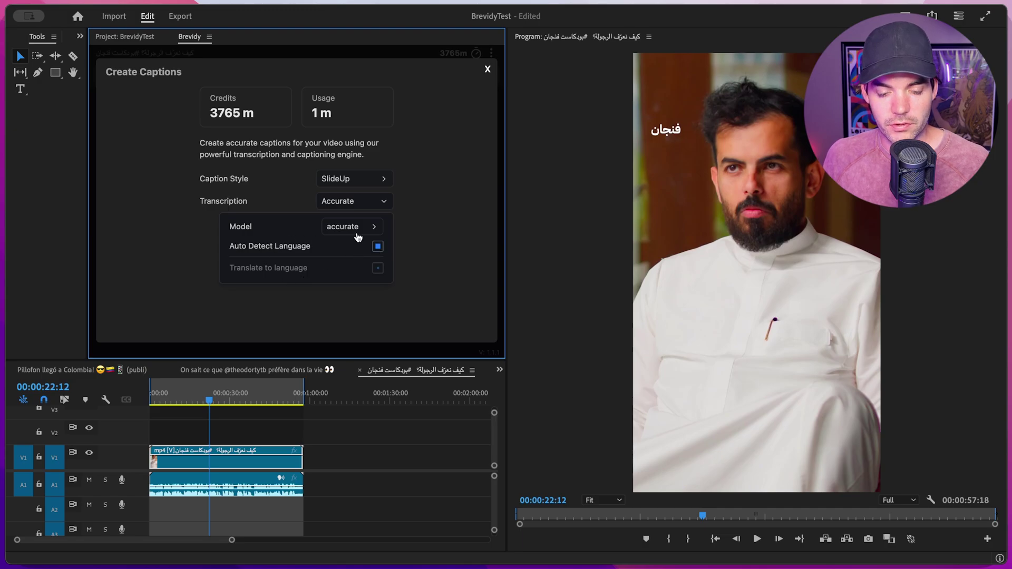
{"action": "left_click", "coordinate": [372, 206]}
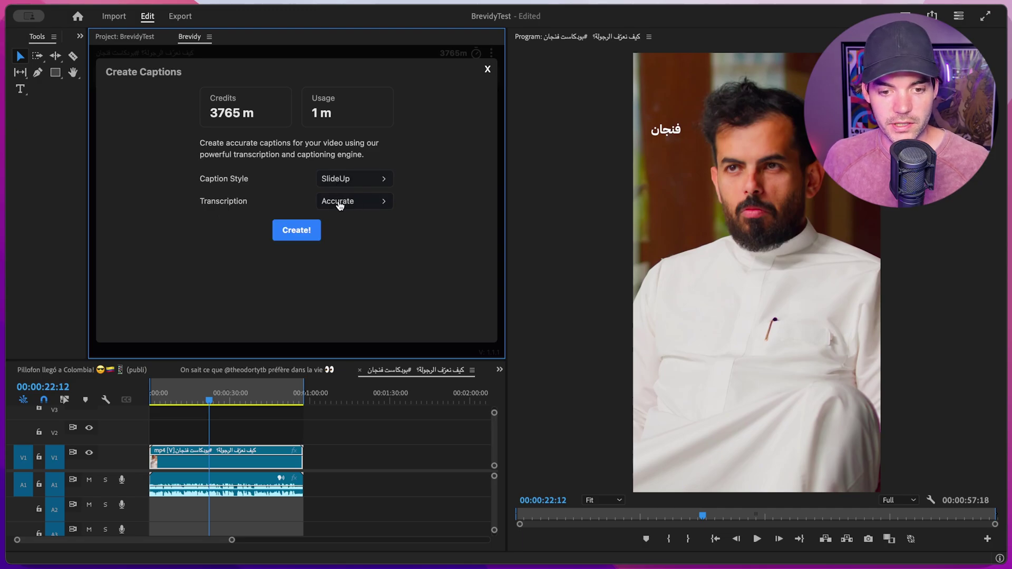
{"action": "left_click", "coordinate": [298, 232]}
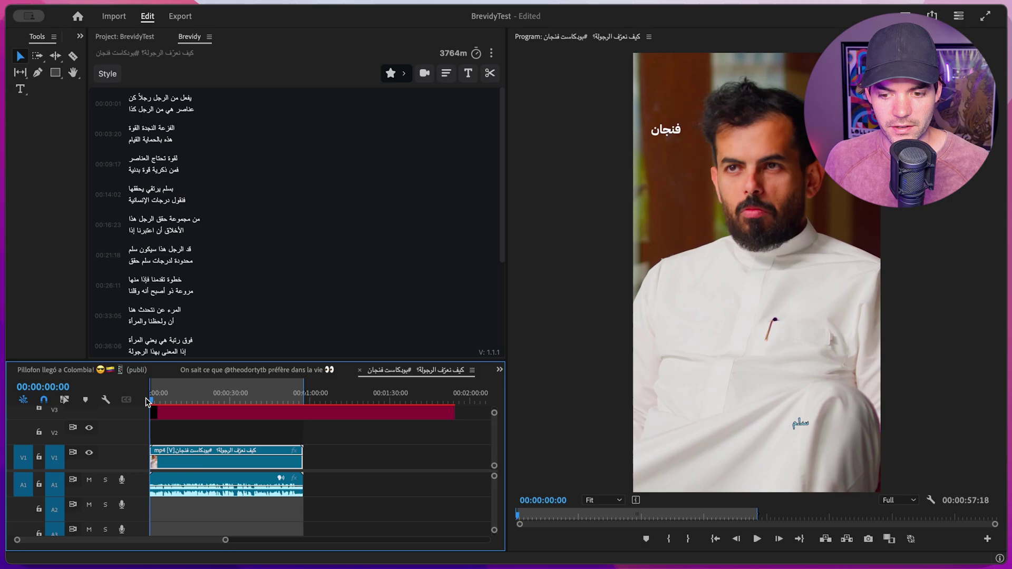
- Scrub and play the Arabic captions from about three seconds, then open Brevidy's Style settings
{"action": "left_click", "coordinate": [159, 399]}
{"action": "left_click_drag", "start_coordinate": [160, 399], "coordinate": [161, 399]}
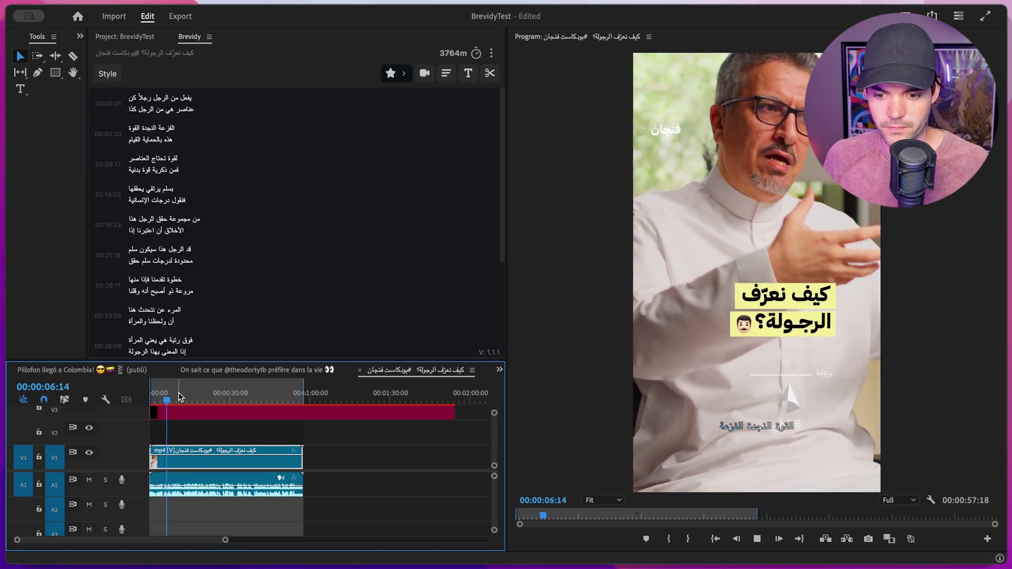
{"action": "key", "text": "space"}
{"action": "left_click", "coordinate": [108, 74]}
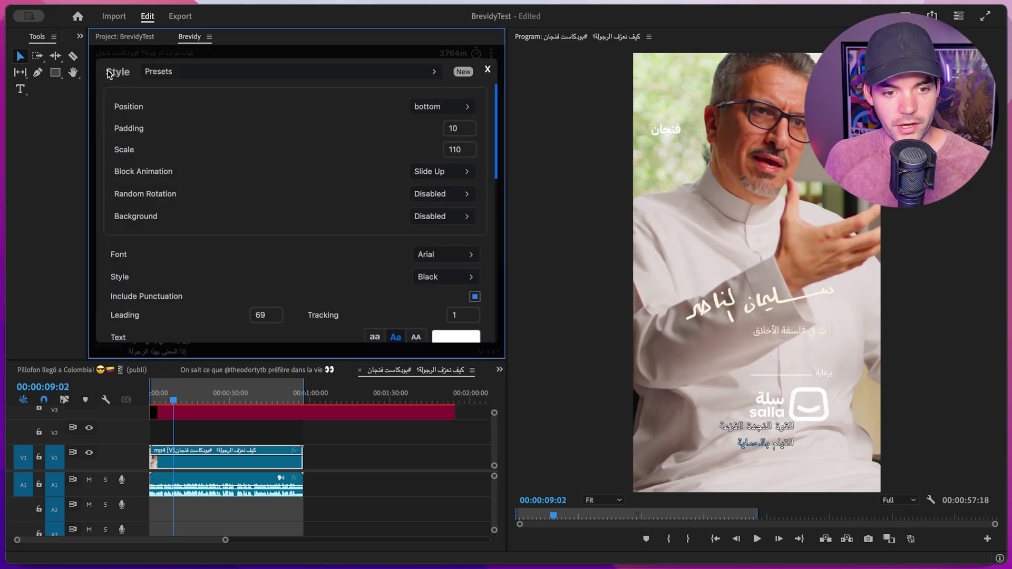
- Set the Arabic captions' position to Middle and their font to AdobeClean, then close Style
{"action": "left_click", "coordinate": [425, 108]}
{"action": "left_click", "coordinate": [431, 141]}
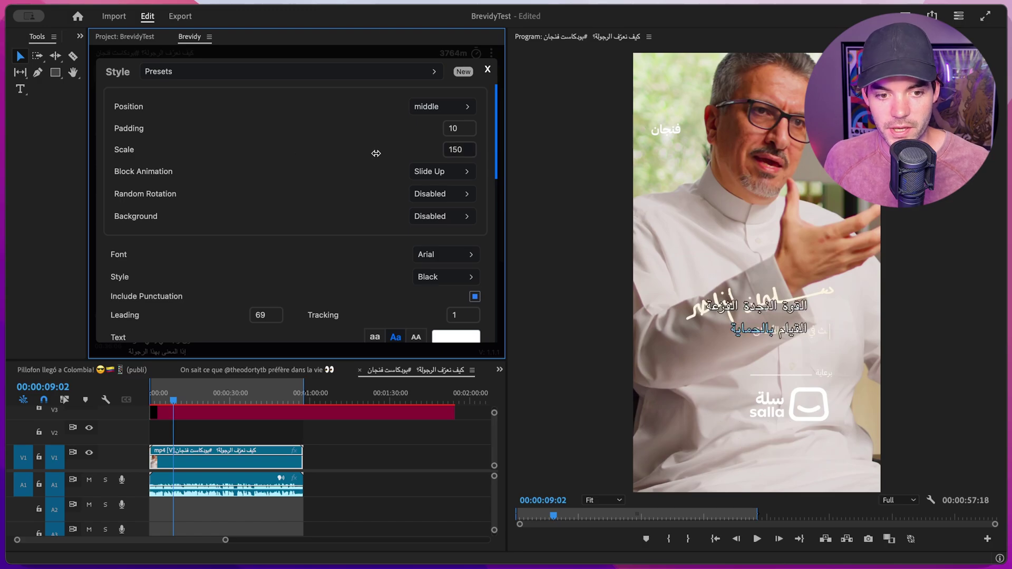
{"action": "scroll", "coordinate": [376, 153], "scroll_direction": "down", "scroll_amount": 2}
{"action": "left_click", "coordinate": [441, 190]}
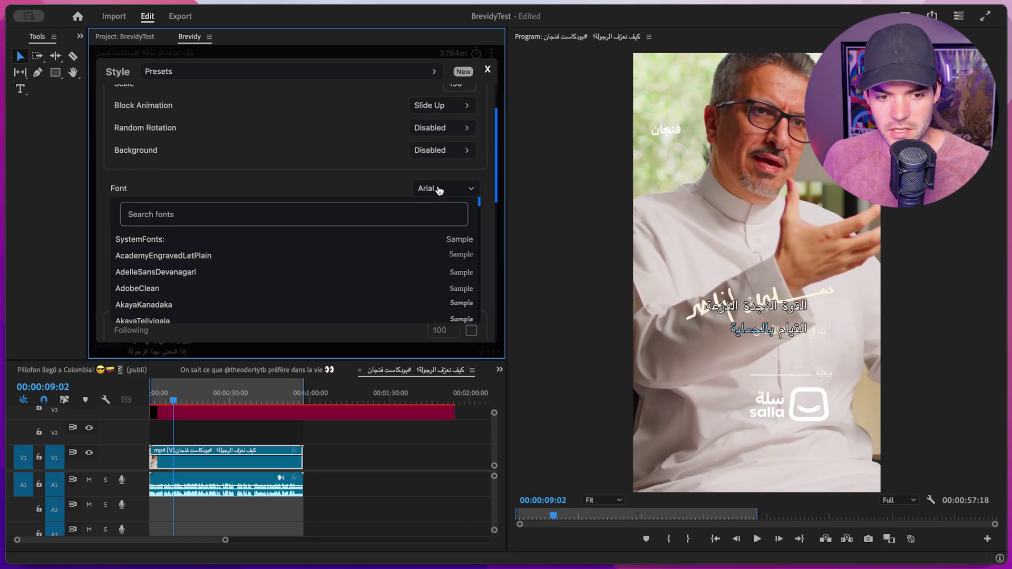
{"action": "left_click", "coordinate": [202, 289]}
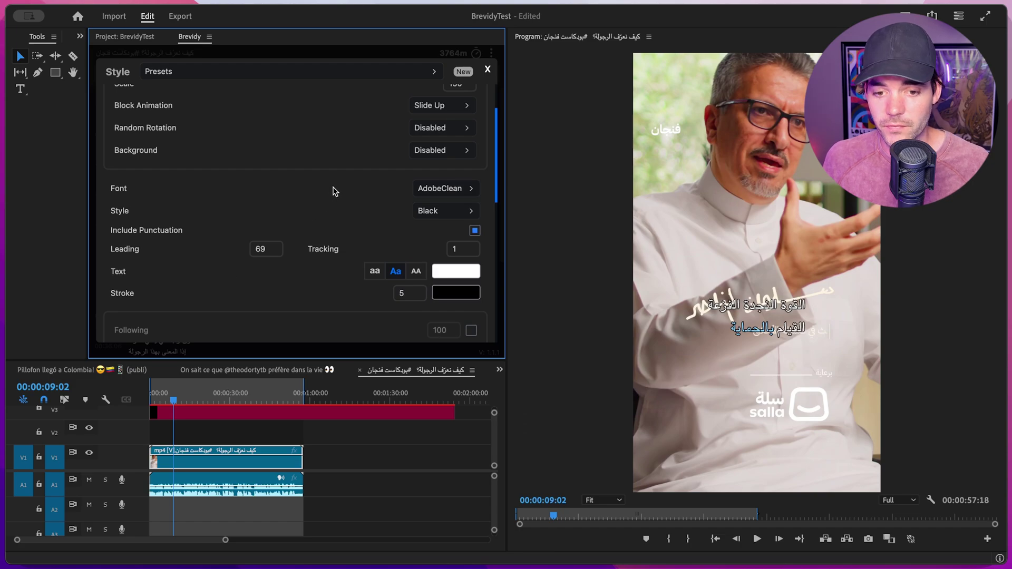
{"action": "left_click", "coordinate": [488, 71]}
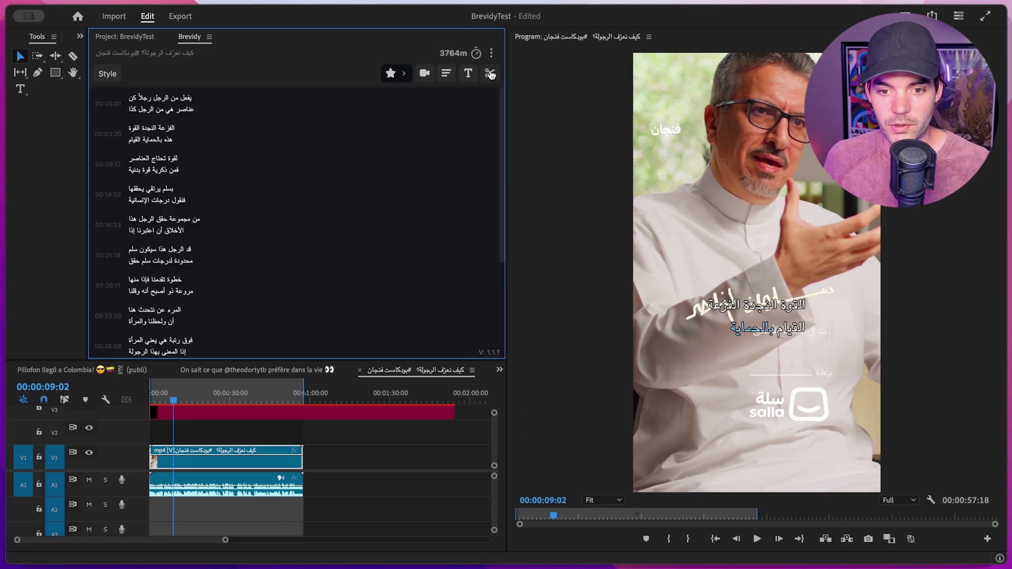